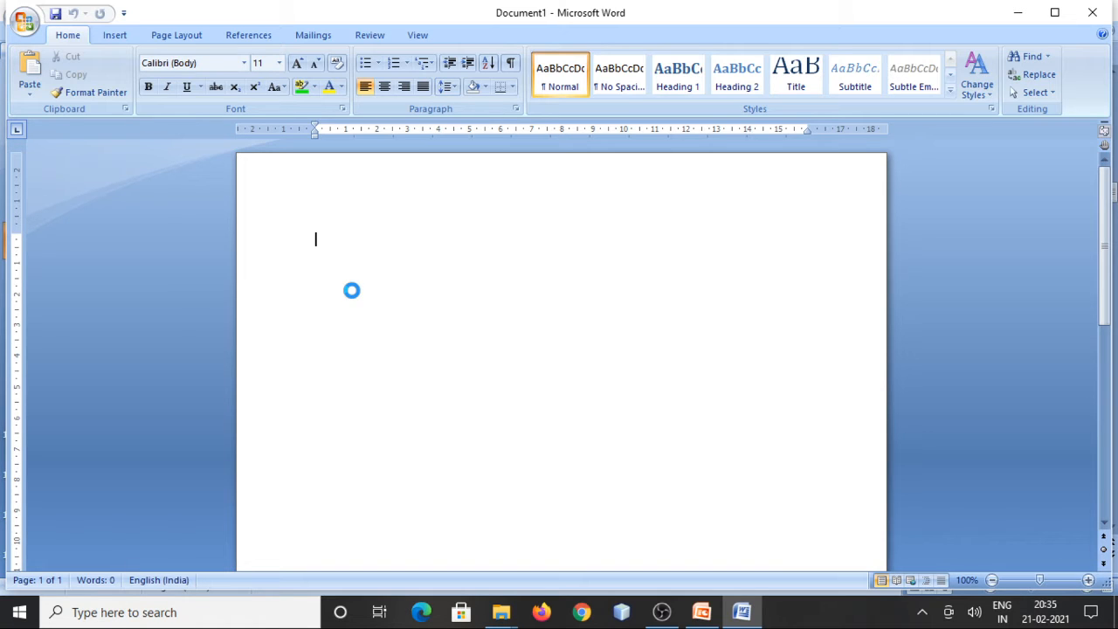
# Add a bulleted list headed "Word processors can:" with six sub-bullets, from "cut, copy, and paste text" to "various other editing and formatting functions."
pyautogui.write('Word processors can: cut, copy, and paste text undo and redo actions justify or re-align text change font parameters change paragraph spacing various other editing and formatting functions.')
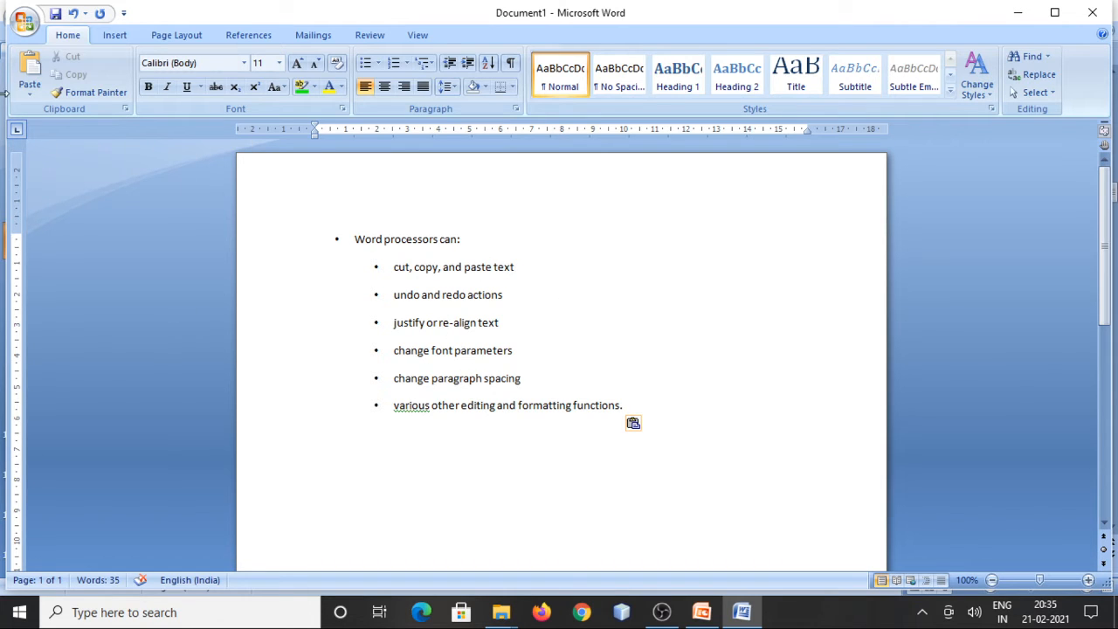
# Save the document in the Documents folder as a Word Document named doc11
pyautogui.click(26, 23)
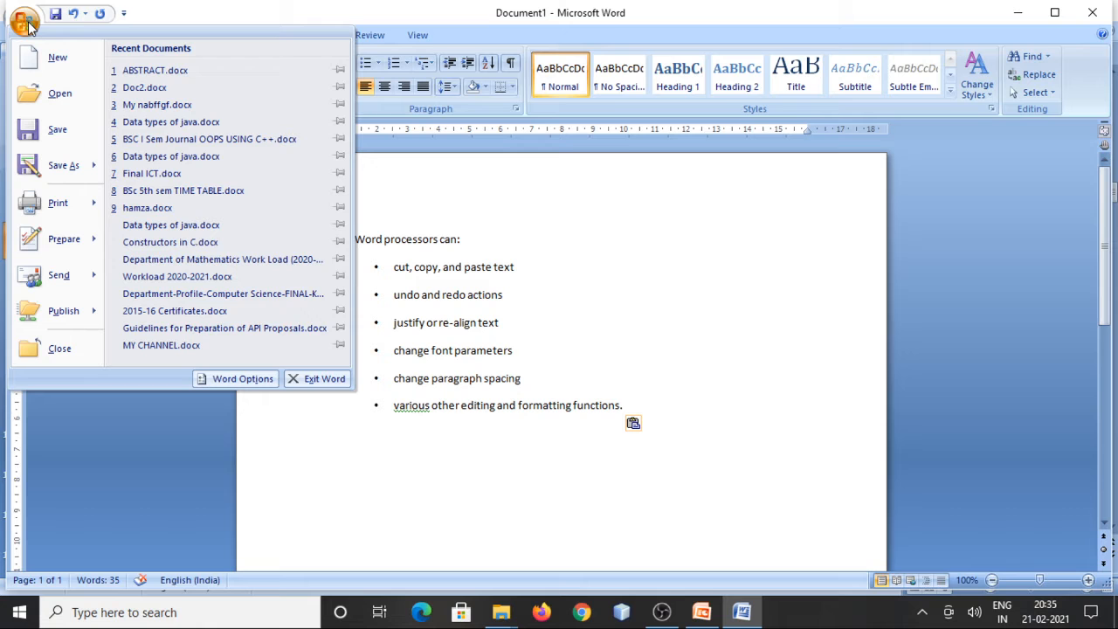
pyautogui.click(42, 127)
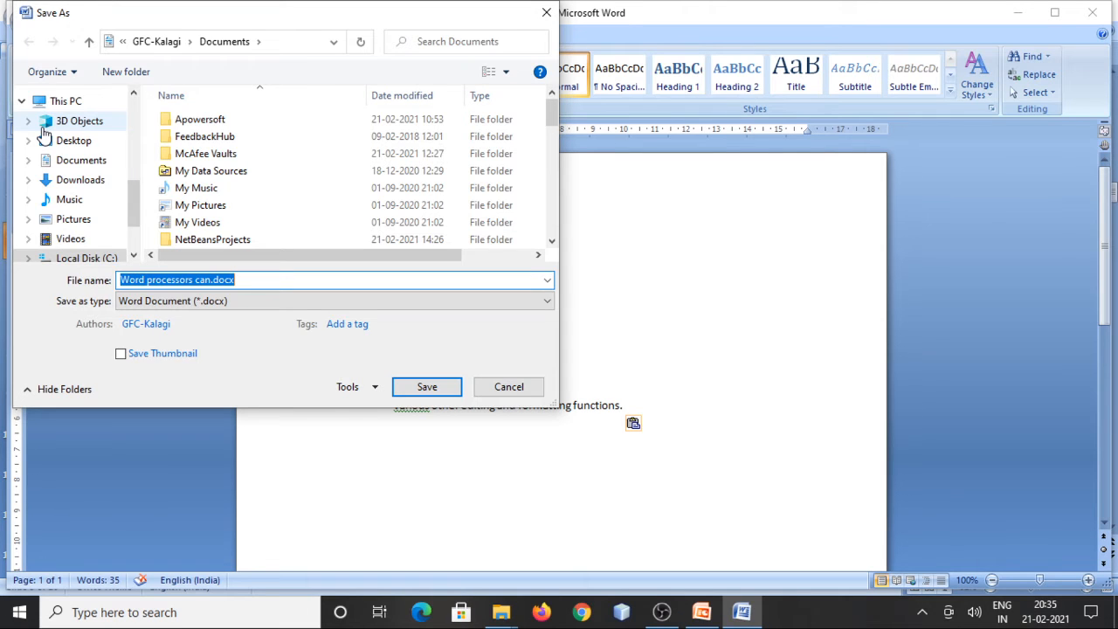
pyautogui.press('BackSpace')
pyautogui.write('d')
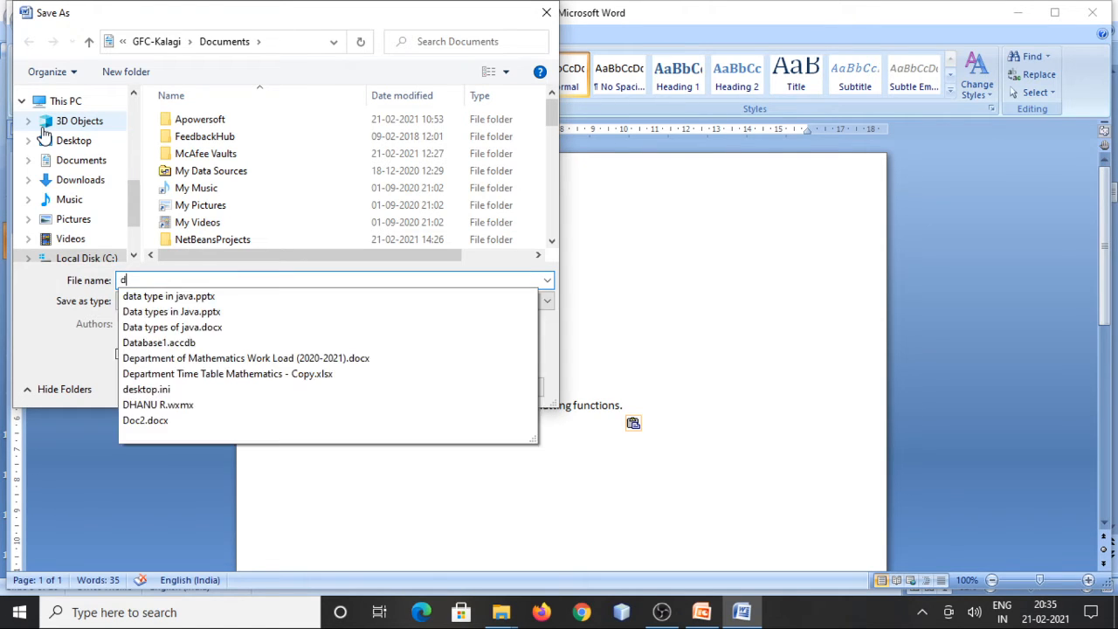
pyautogui.write('oc11')
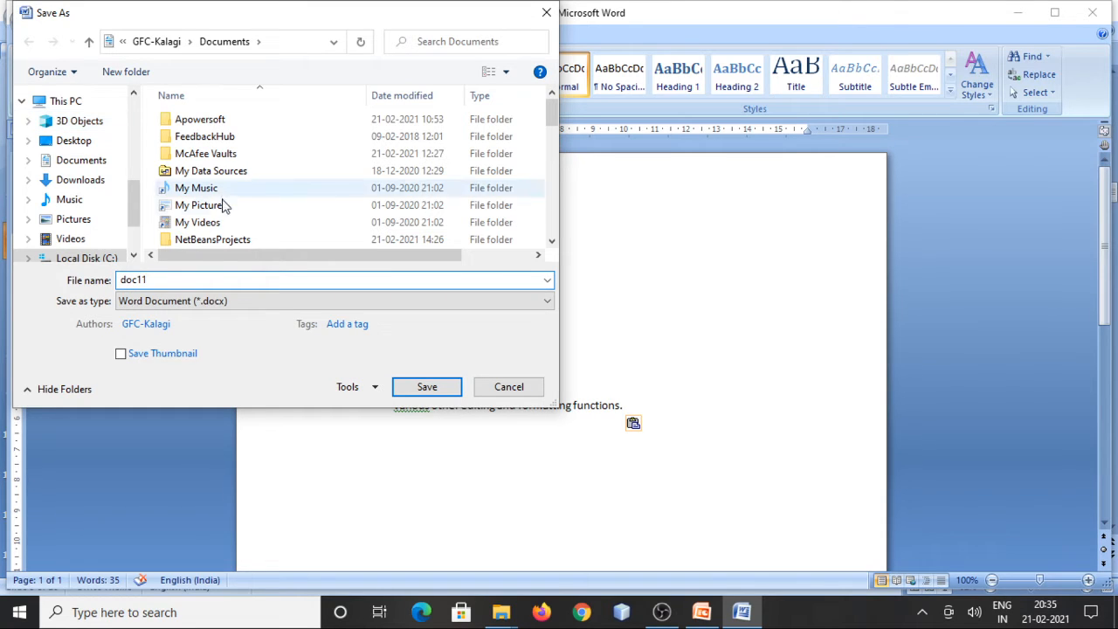
pyautogui.click(426, 387)
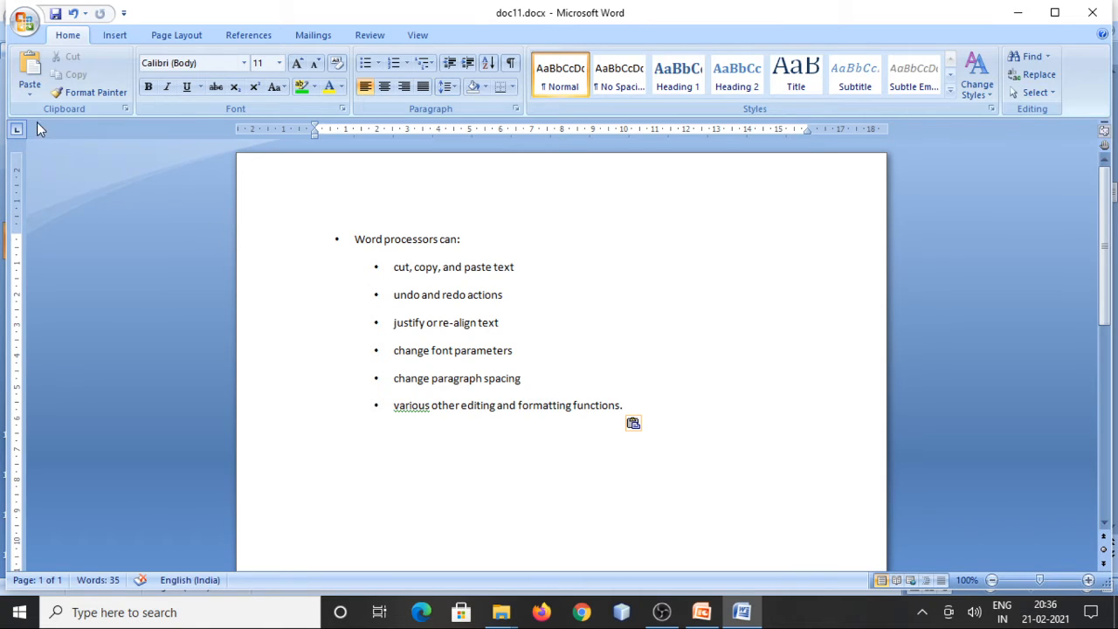
pyautogui.click(25, 19)
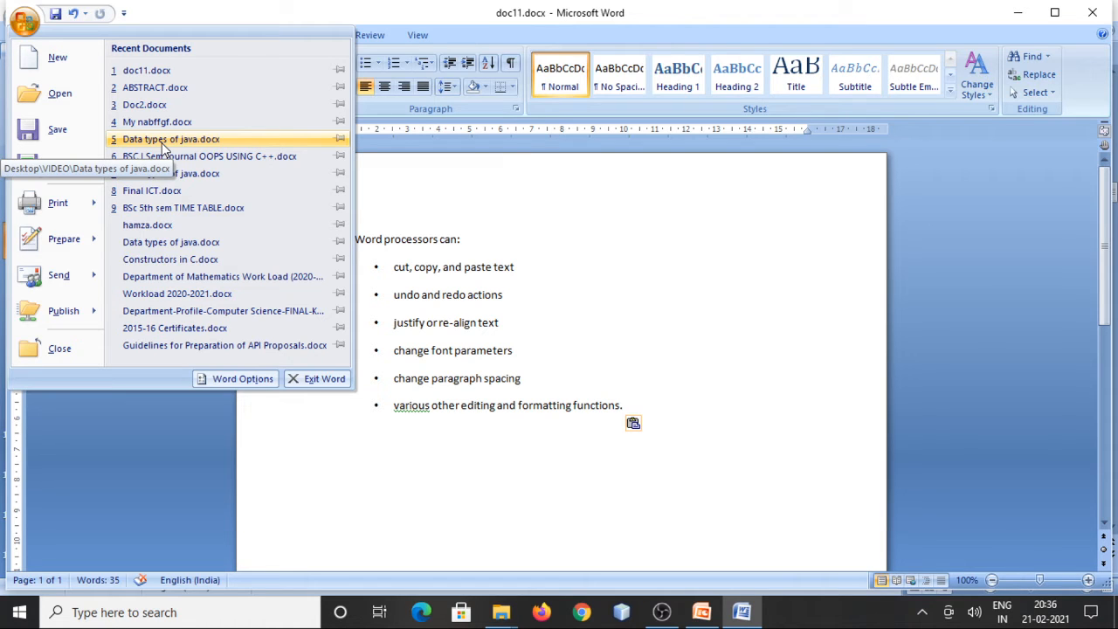
pyautogui.click(103, 461)
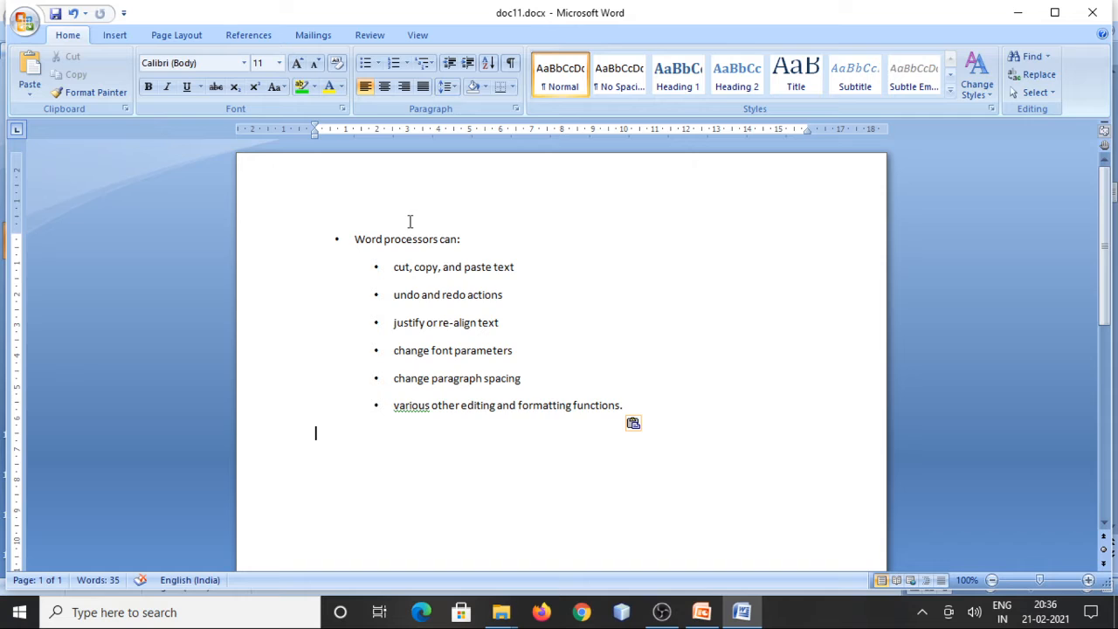
# Set the font size of the whole bulleted list to 24
pyautogui.click(336, 233)
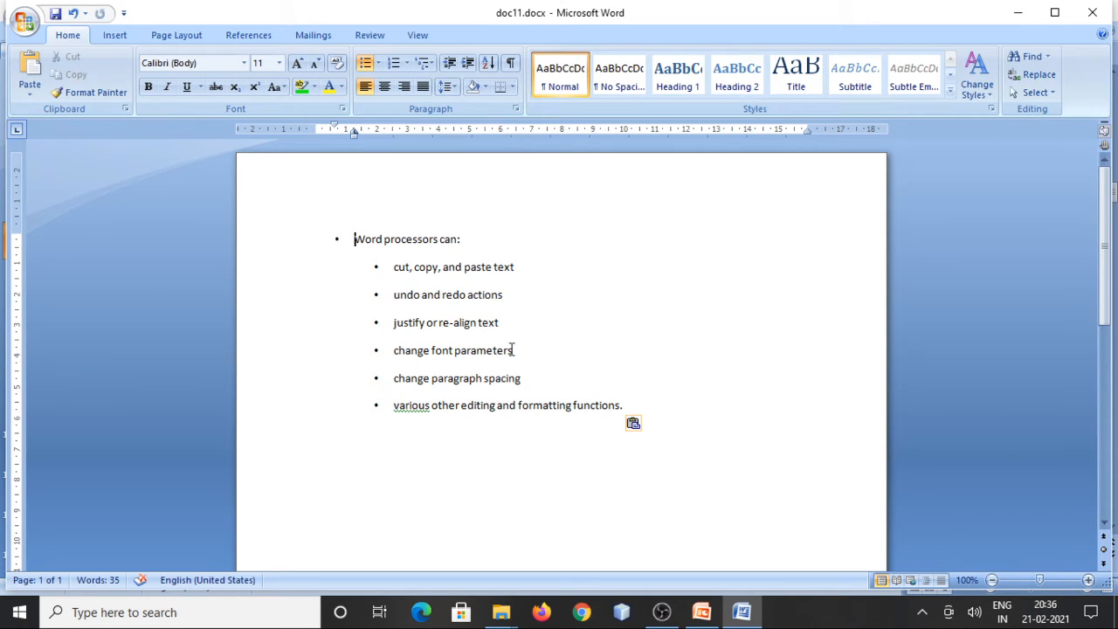
pyautogui.moveTo(354, 222); pyautogui.dragTo(480, 454)
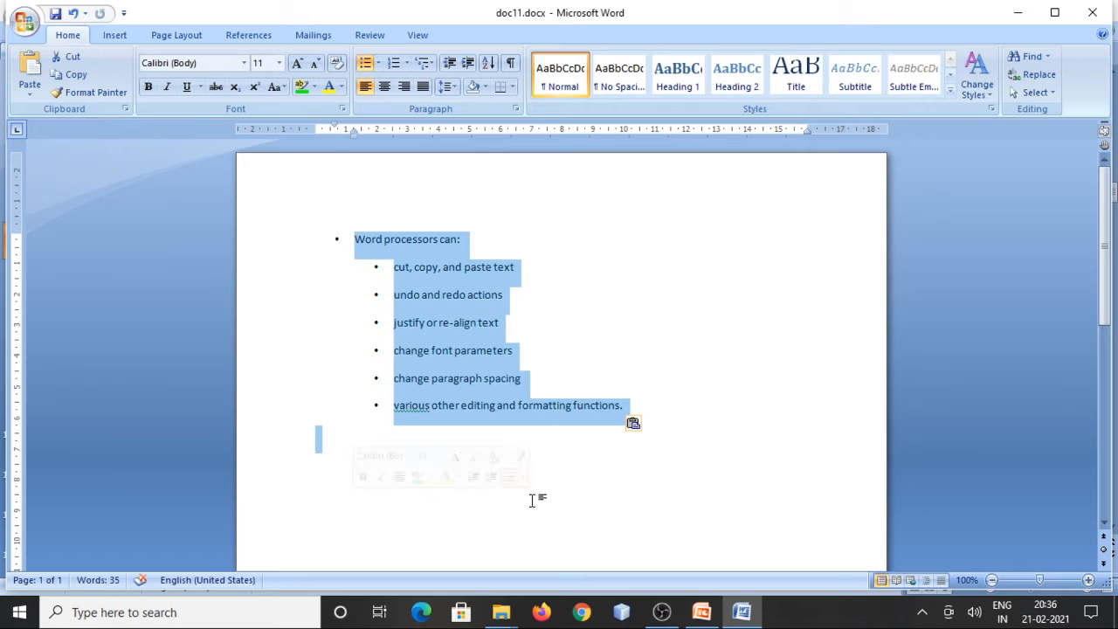
pyautogui.click(279, 63)
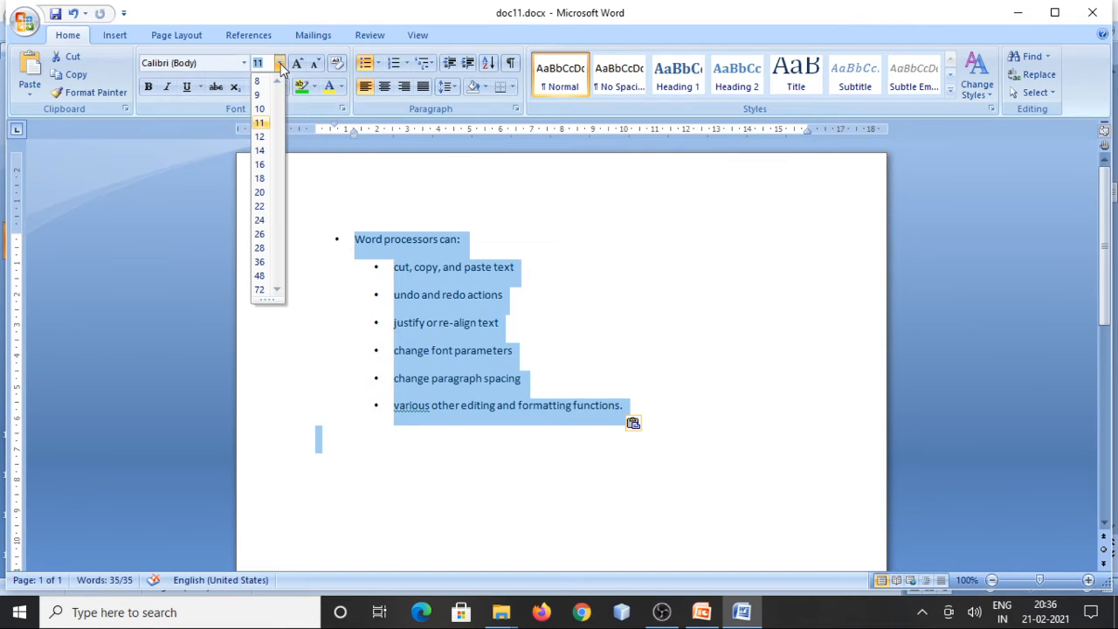
pyautogui.click(262, 220)
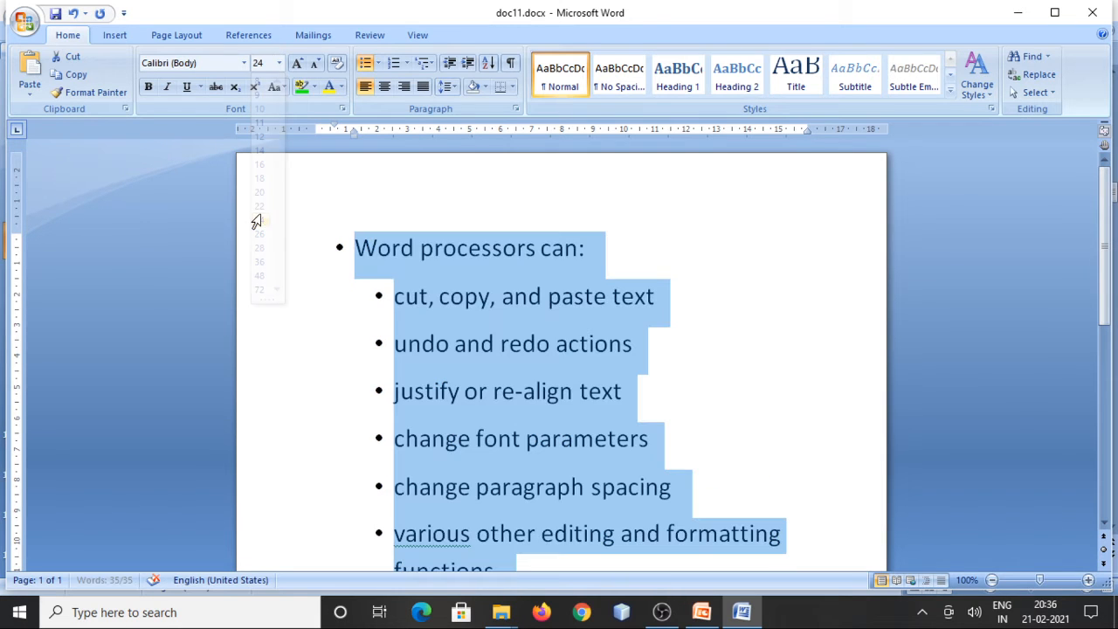
pyautogui.click(319, 295)
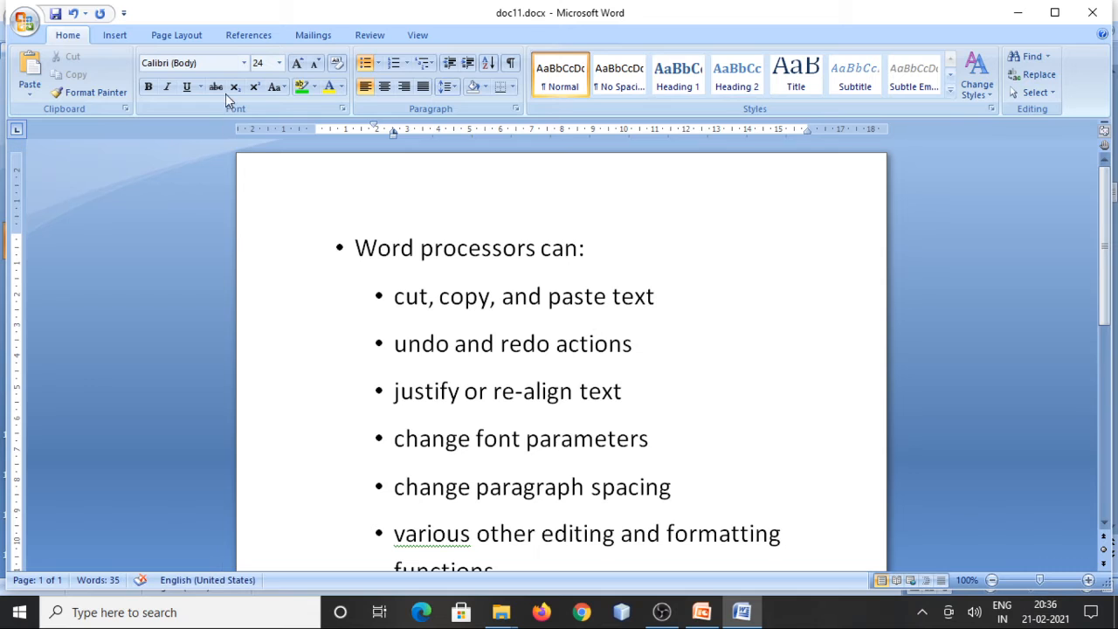
# Cut the whole bulleted list and paste it back into the empty page
pyautogui.moveTo(339, 245); pyautogui.dragTo(291, 432)
pyautogui.moveTo(347, 246); pyautogui.dragTo(497, 576)
pyautogui.rightClick(479, 320)
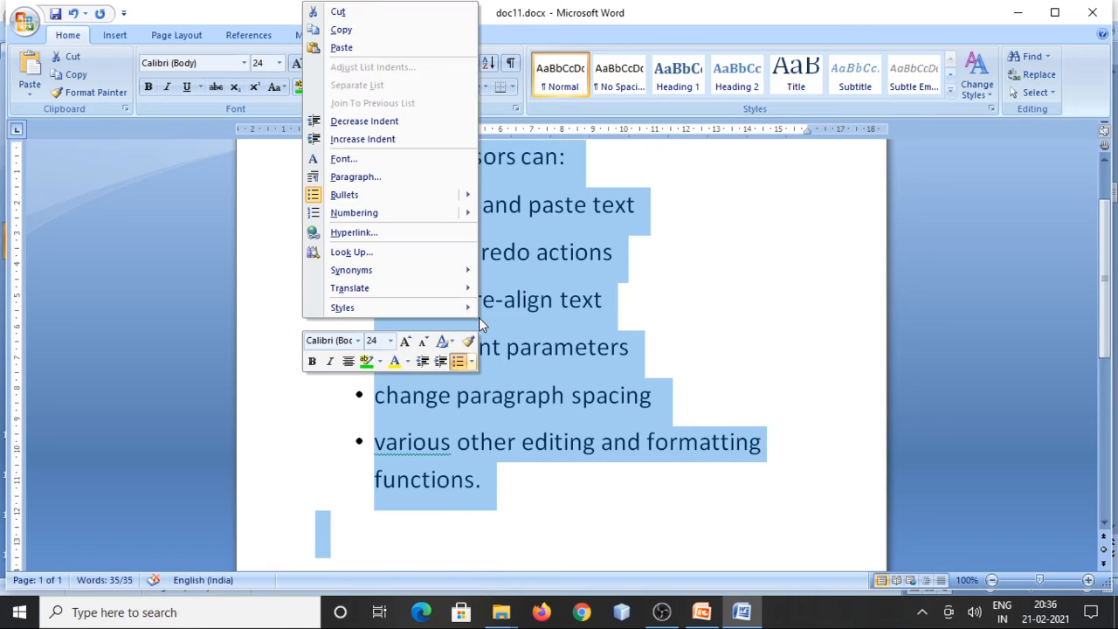
pyautogui.click(338, 13)
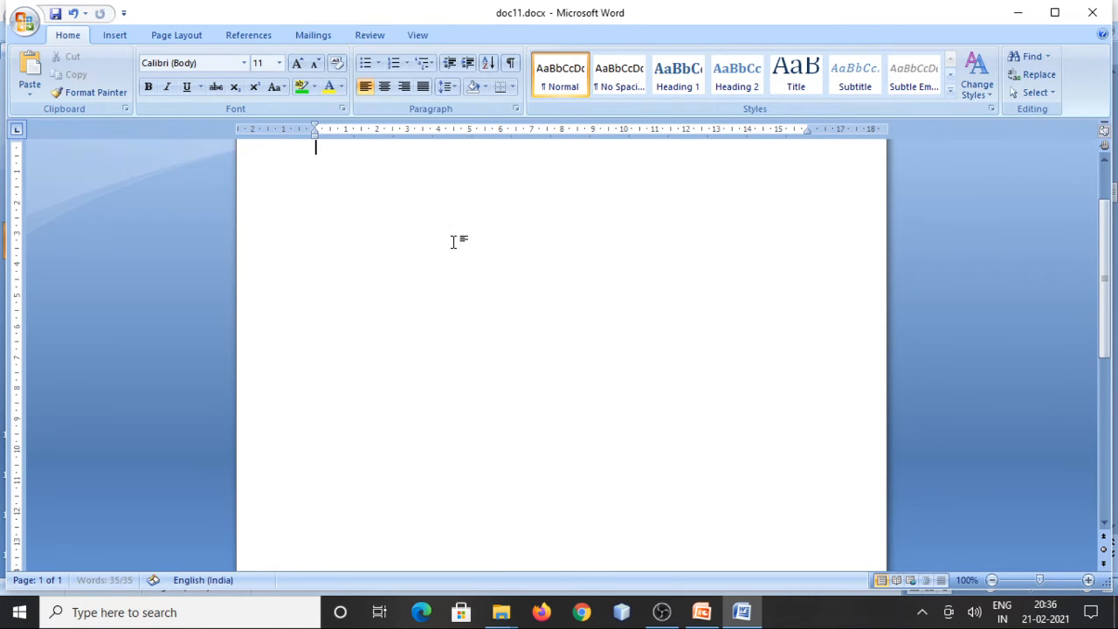
pyautogui.rightClick(446, 246)
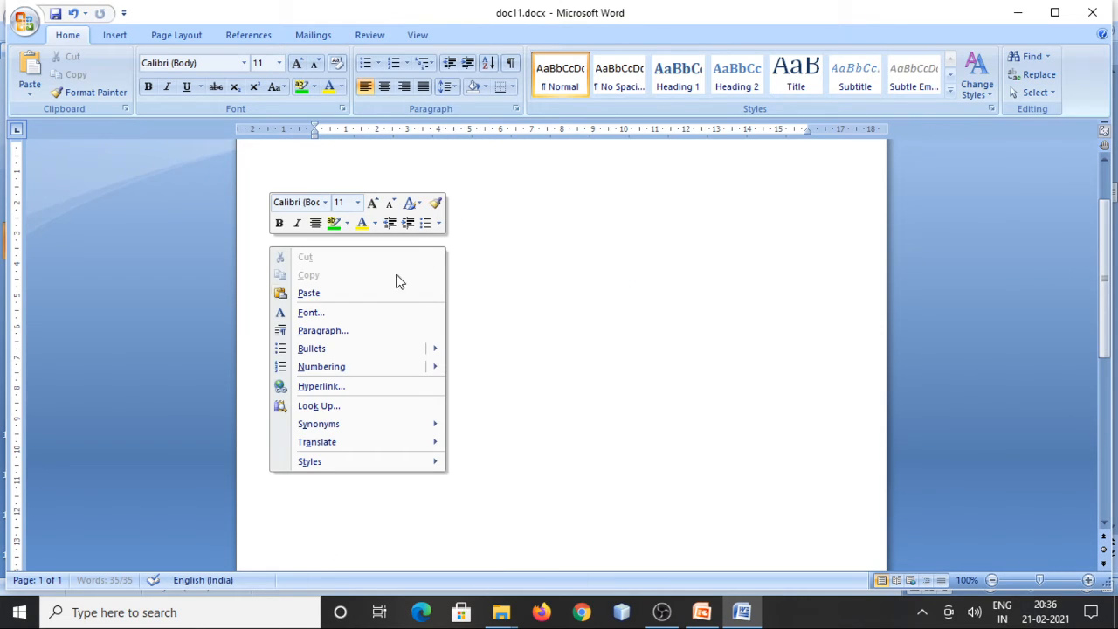
pyautogui.click(338, 298)
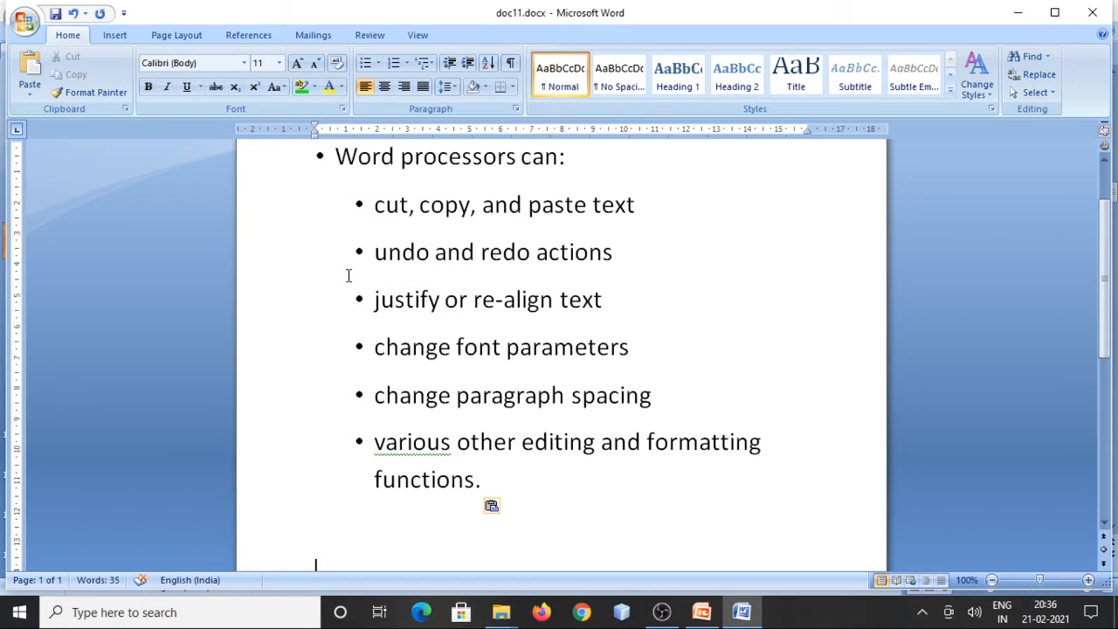
# Start a new line after "functions." and paste a second copy of the list there
pyautogui.click(508, 478)
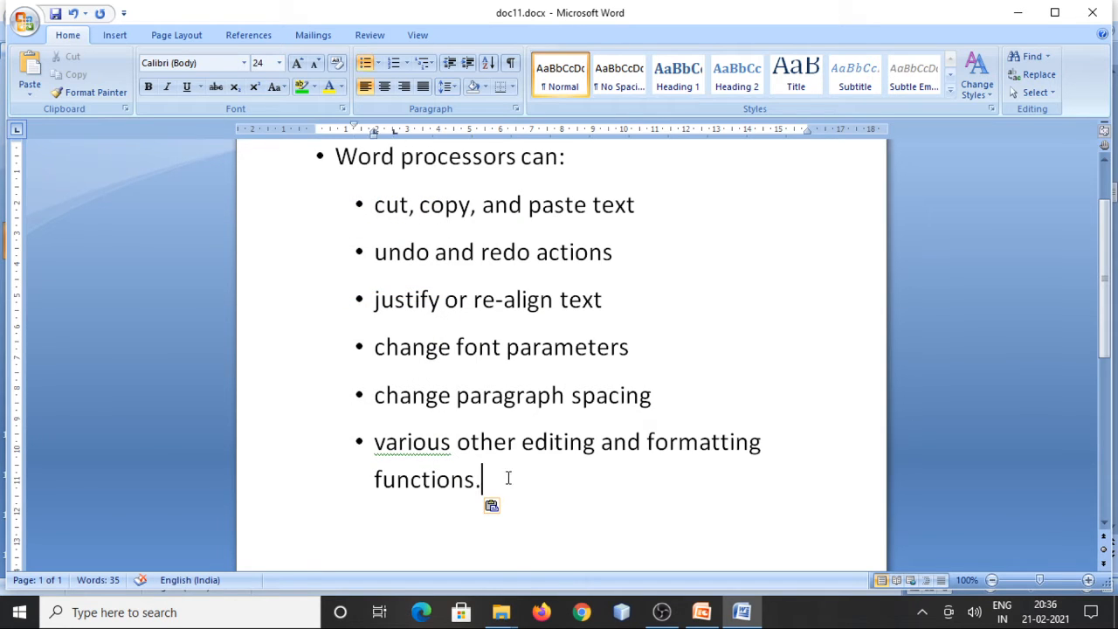
pyautogui.press('Return')
pyautogui.rightClick(443, 510)
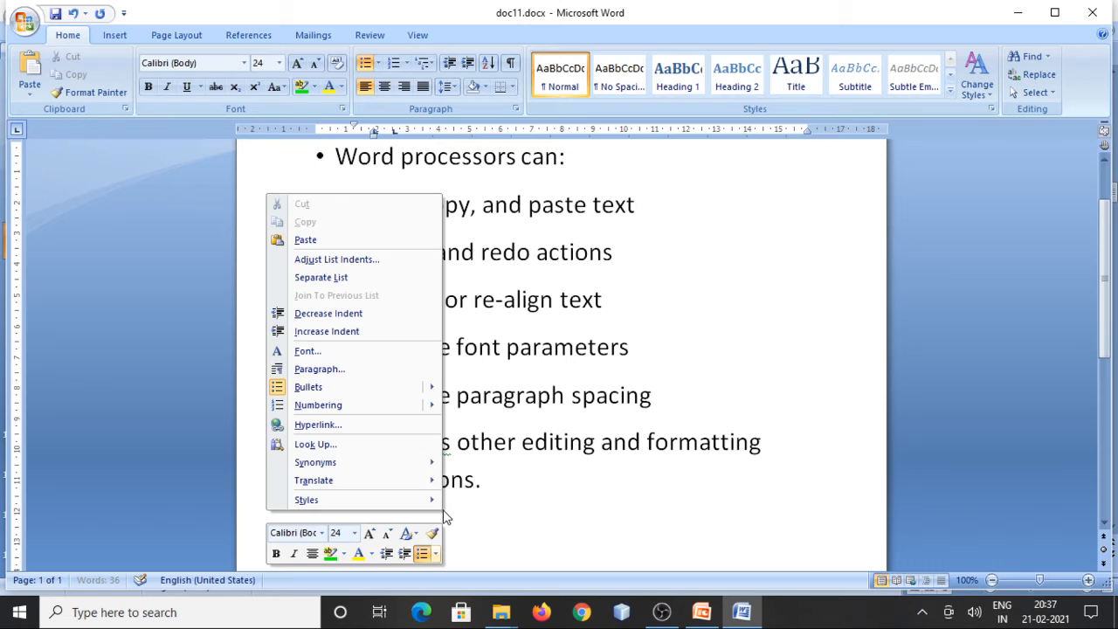
pyautogui.click(327, 239)
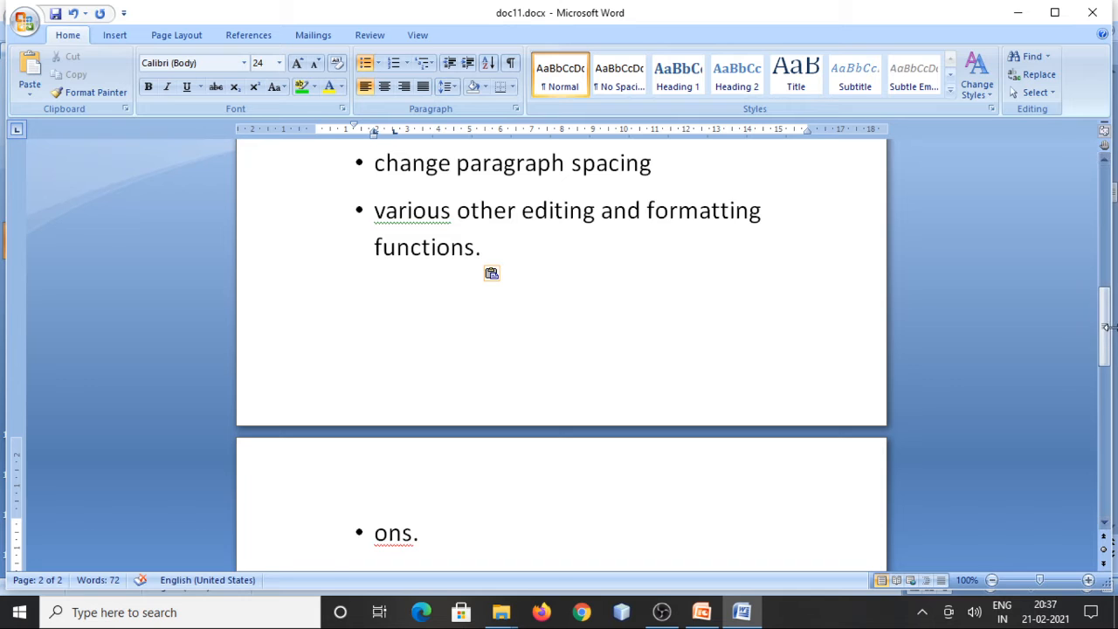
# Undo the second paste, its added line and the first paste of the list, and redo the first paste
pyautogui.moveTo(1099, 343); pyautogui.dragTo(1092, 177)
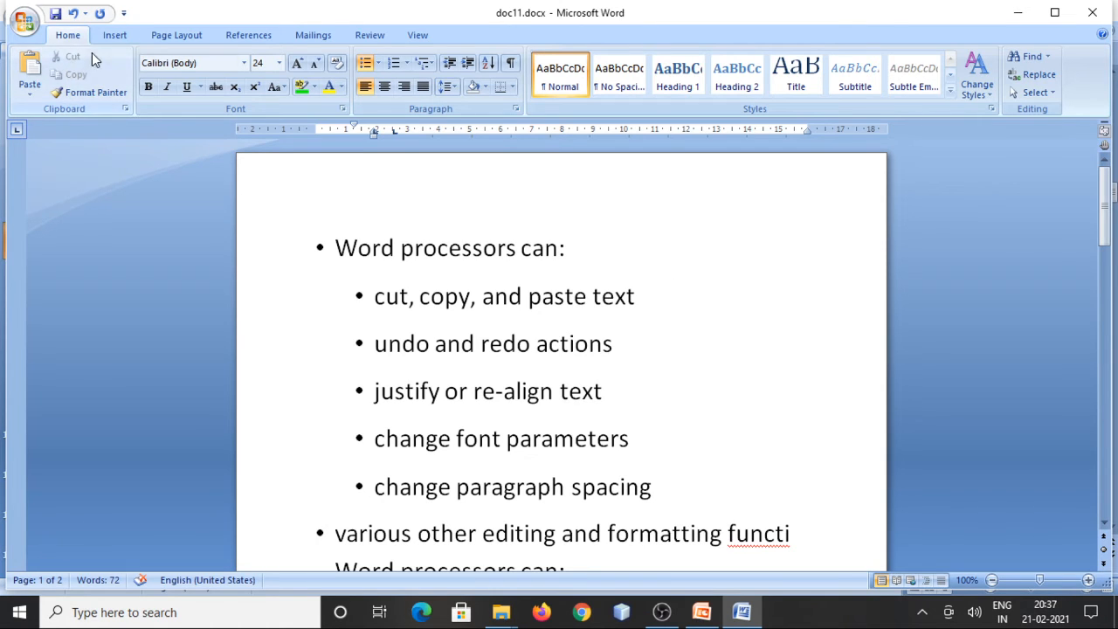
pyautogui.click(73, 14)
pyautogui.click(72, 14)
pyautogui.click(73, 14)
pyautogui.click(75, 18)
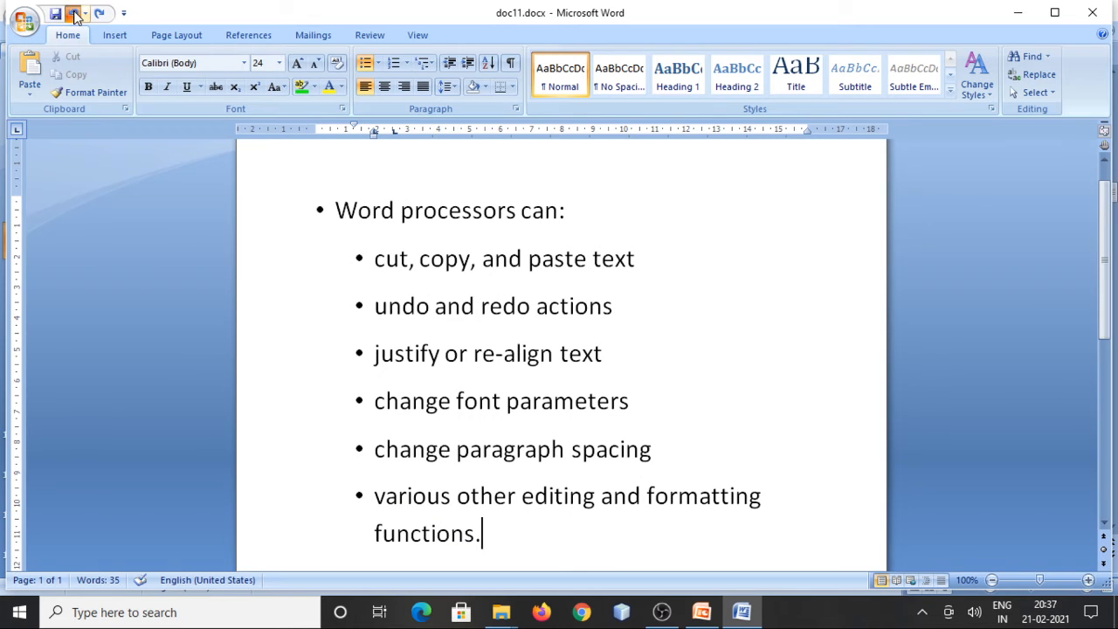
pyautogui.click(75, 16)
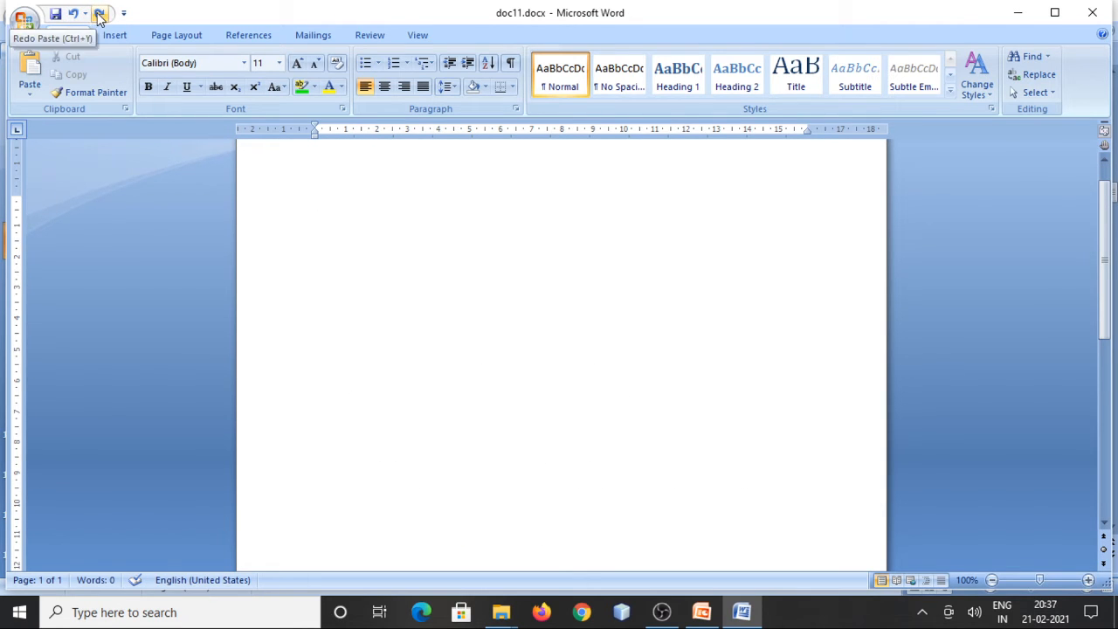
pyautogui.click(99, 16)
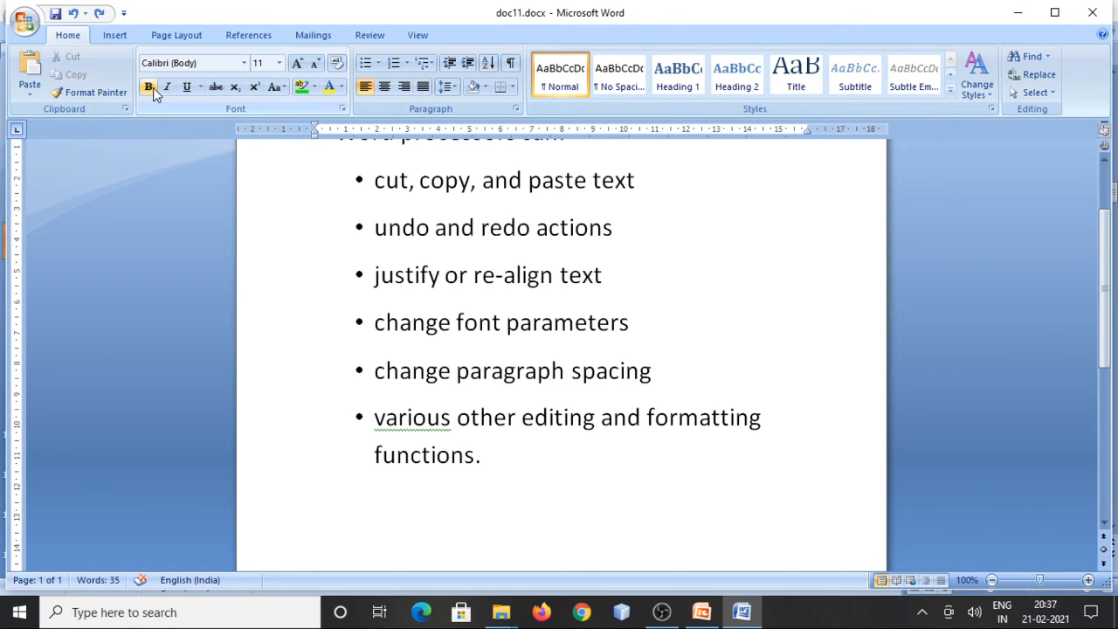
# Make the "cut, copy, and paste text" bullet bold, italic and underlined
pyautogui.moveTo(367, 180); pyautogui.dragTo(657, 183)
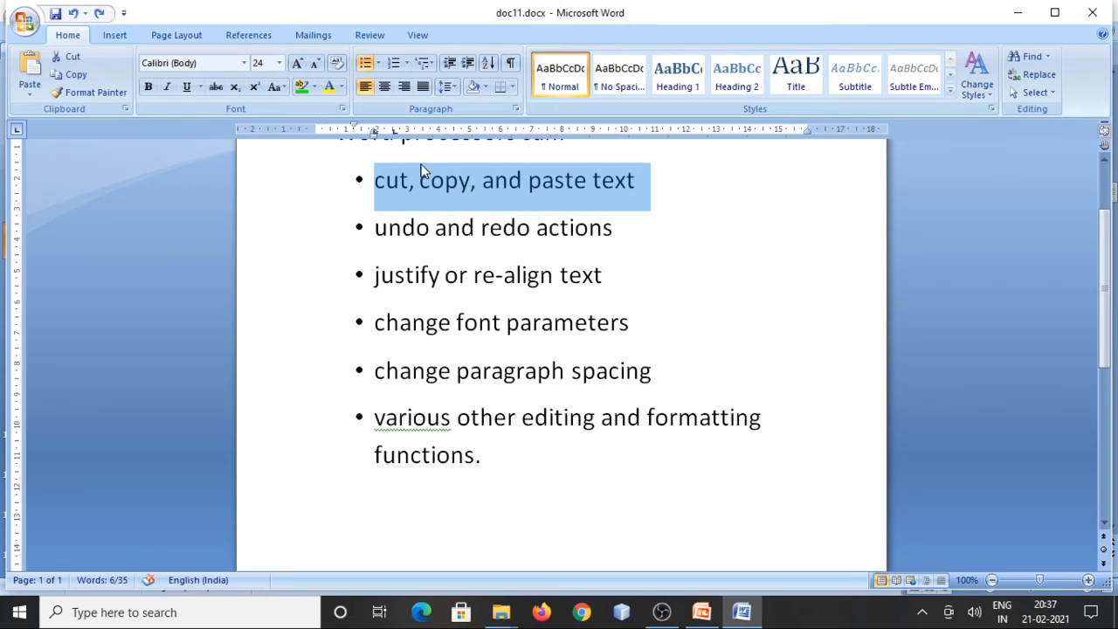
pyautogui.click(151, 92)
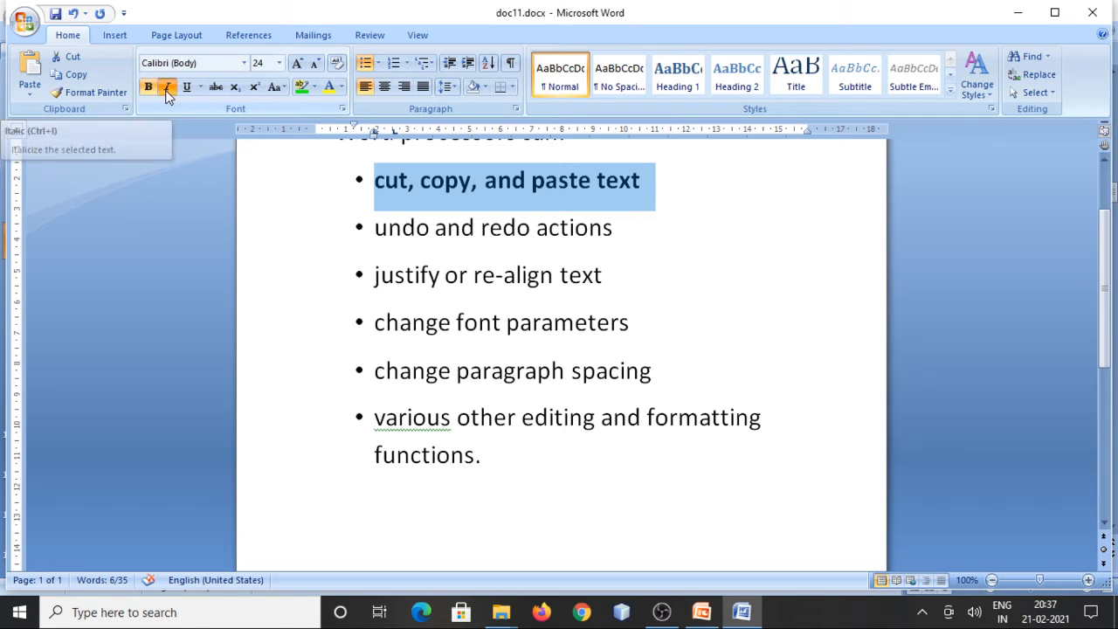
pyautogui.click(168, 90)
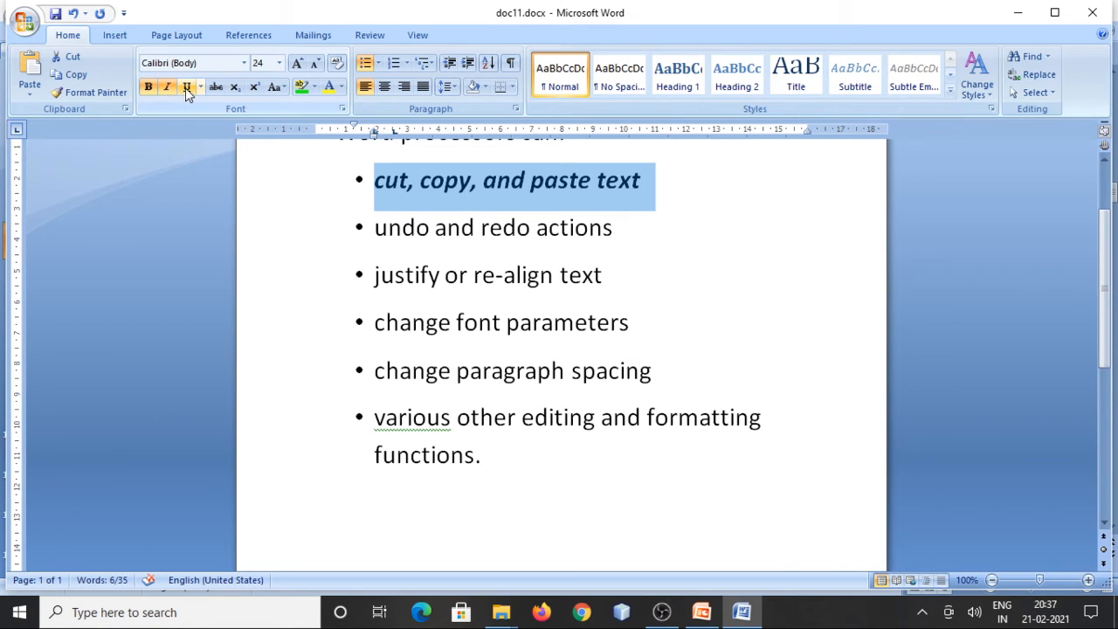
pyautogui.click(185, 87)
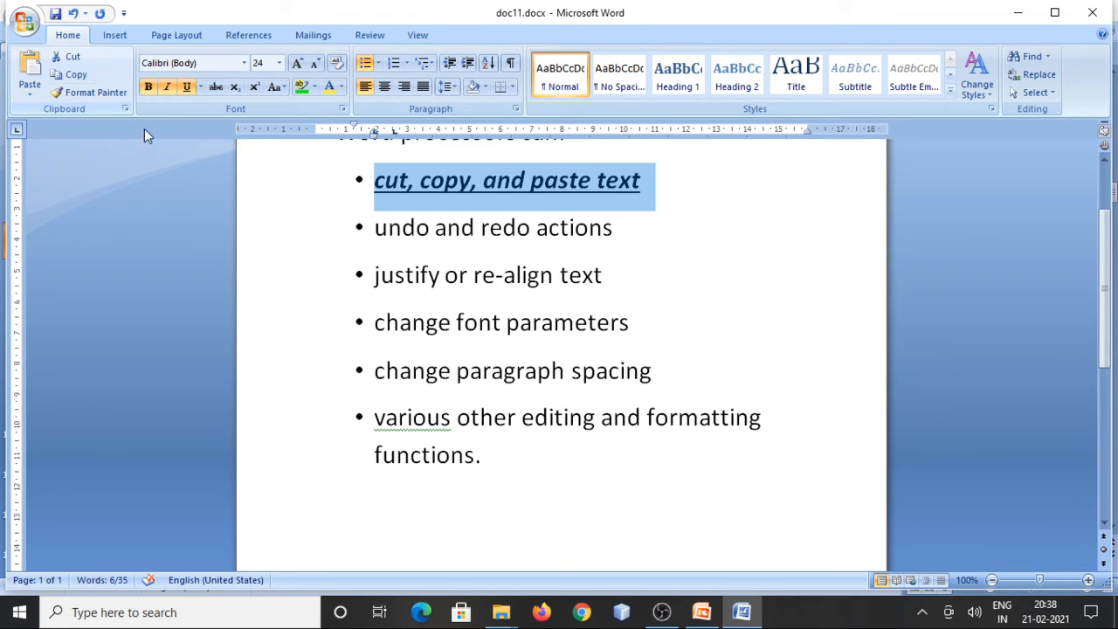
pyautogui.click(30, 92)
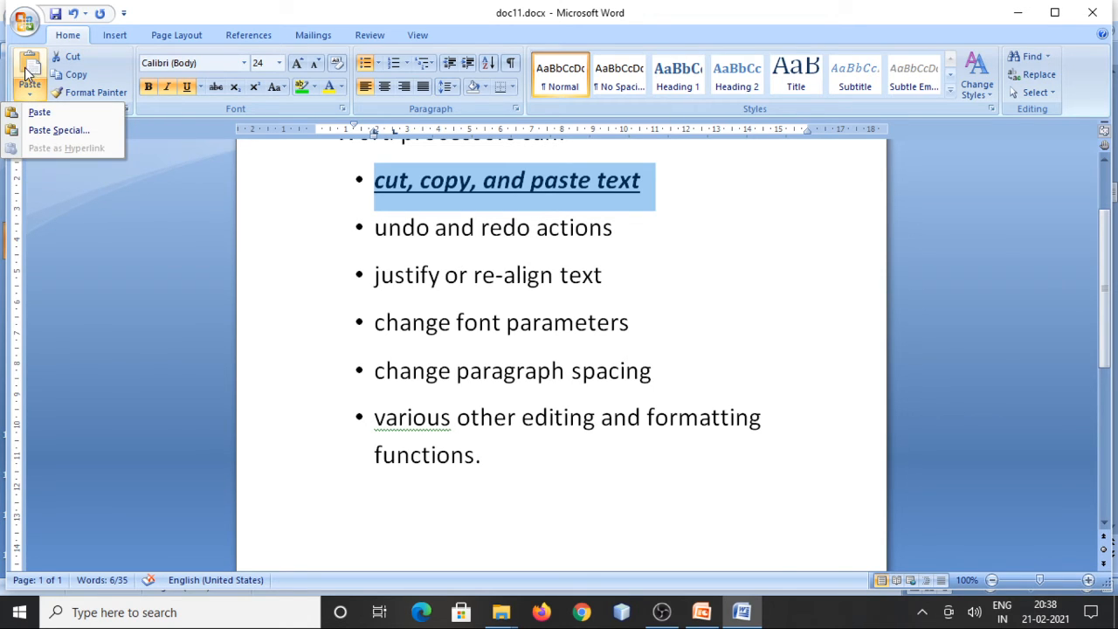
pyautogui.click(154, 214)
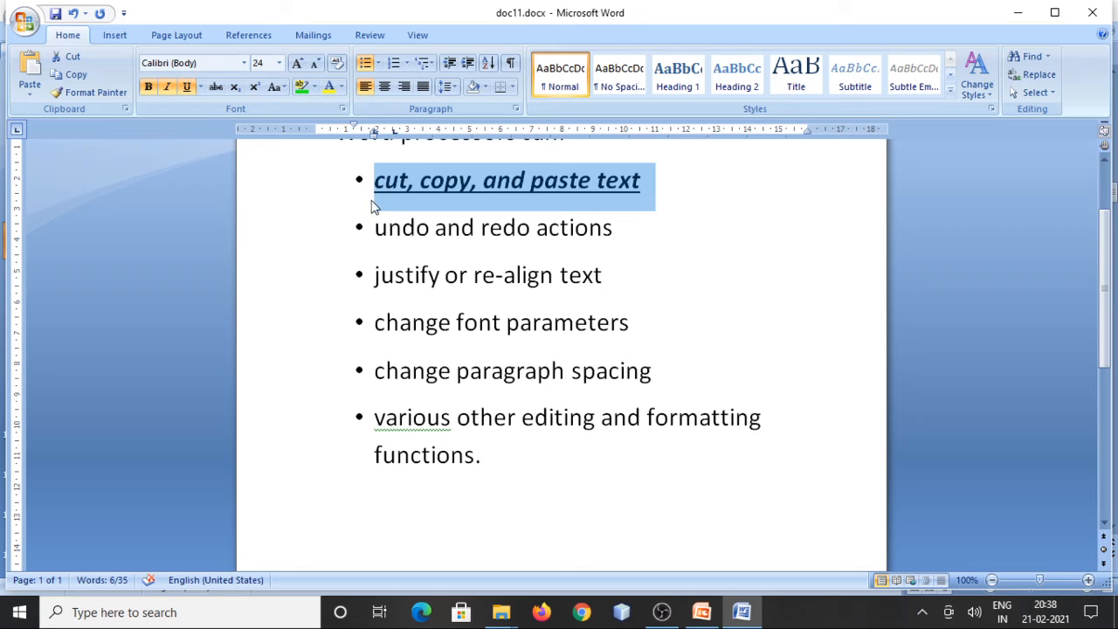
# Try centred and right alignment on the entire document text, and set it to justified
pyautogui.moveTo(367, 178); pyautogui.dragTo(376, 227)
pyautogui.hotkey('ctrl', 'a')
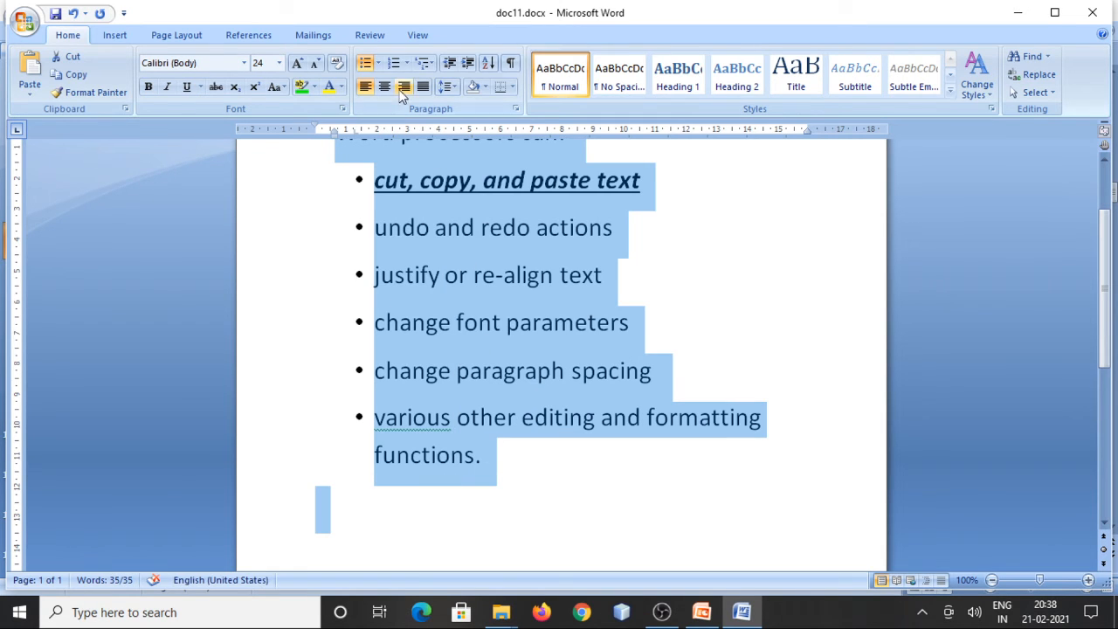
pyautogui.click(385, 87)
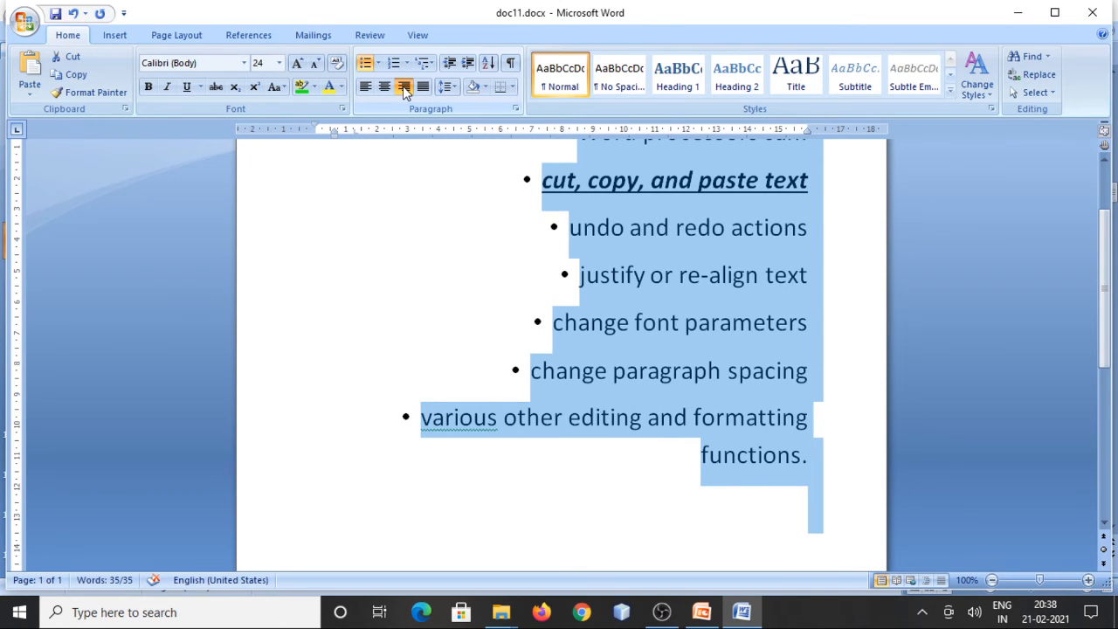
pyautogui.click(404, 91)
pyautogui.click(422, 89)
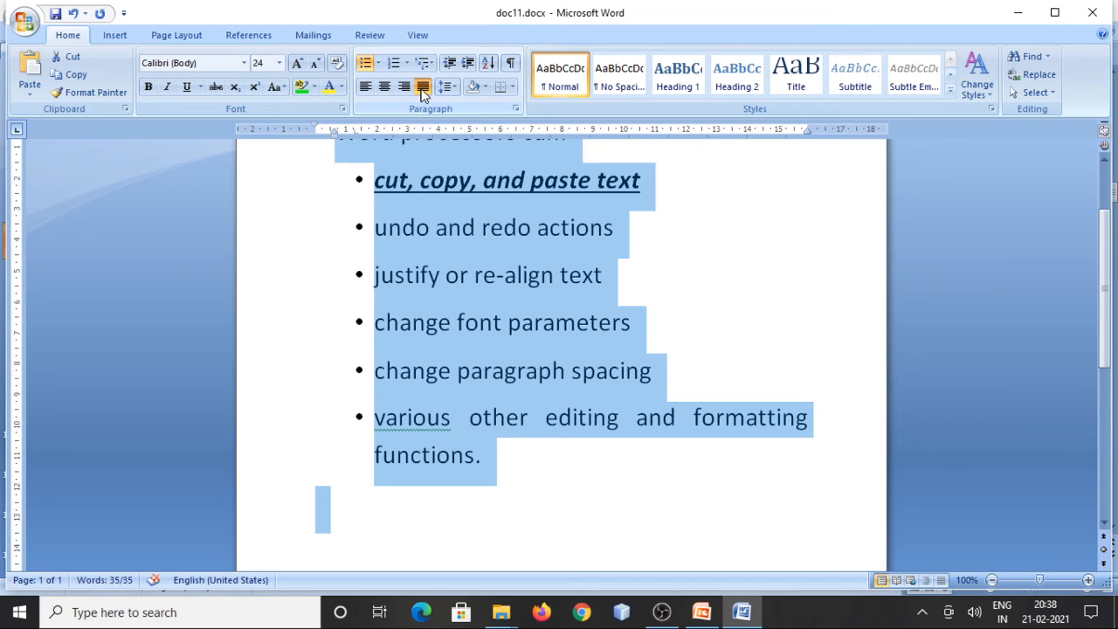
# Preview text highlight colours, font colours and quick styles on the selected text without applying any, and deselect the text
pyautogui.click(315, 87)
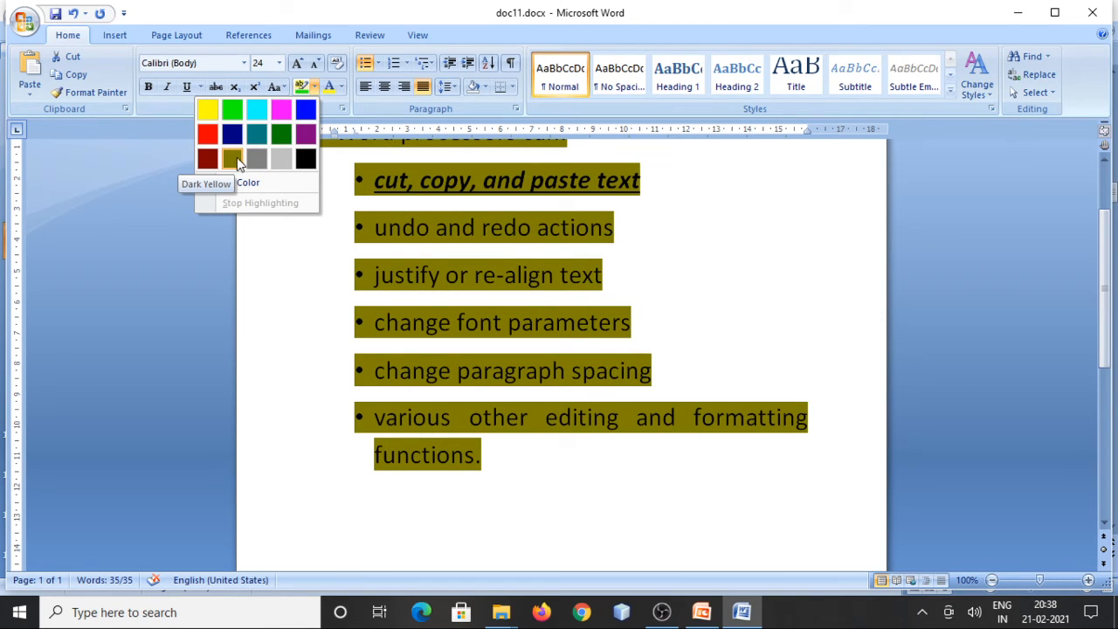
pyautogui.click(341, 87)
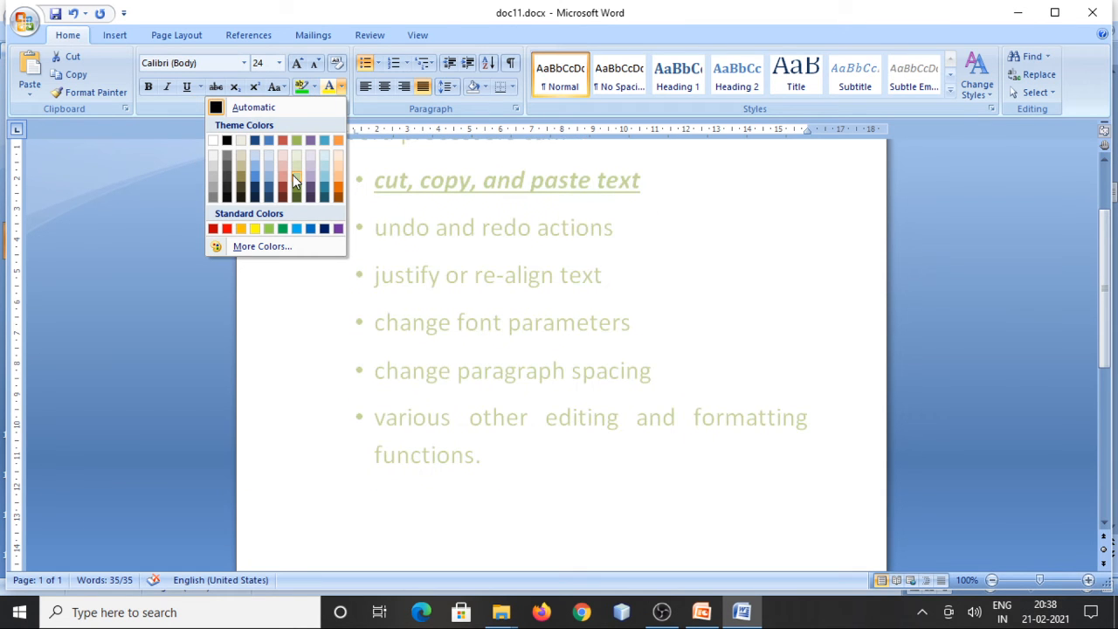
pyautogui.click(341, 299)
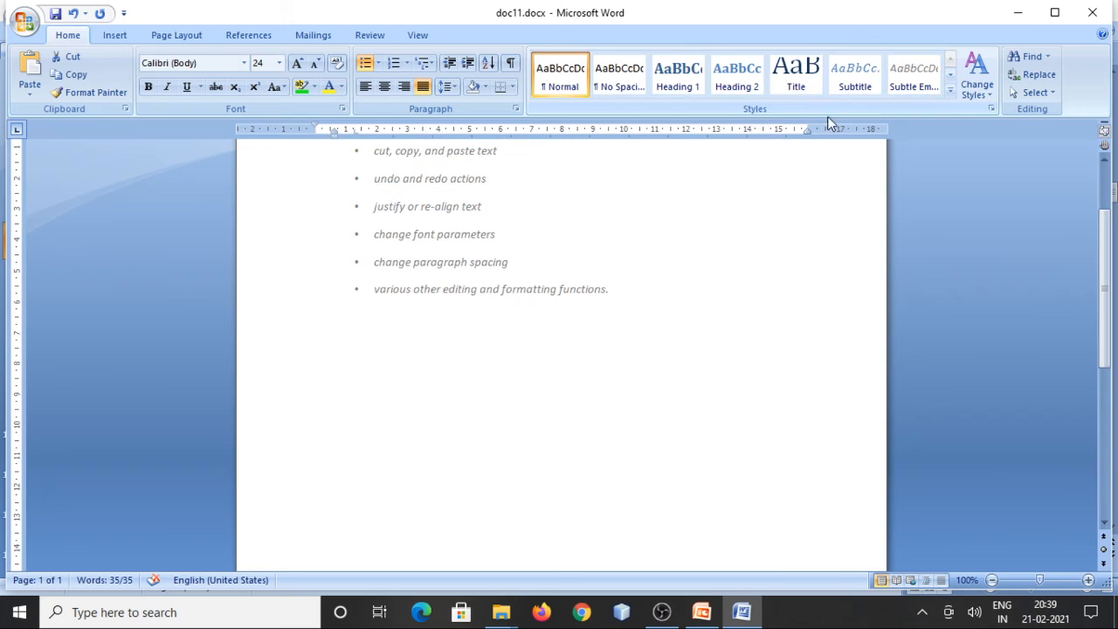
pyautogui.click(747, 252)
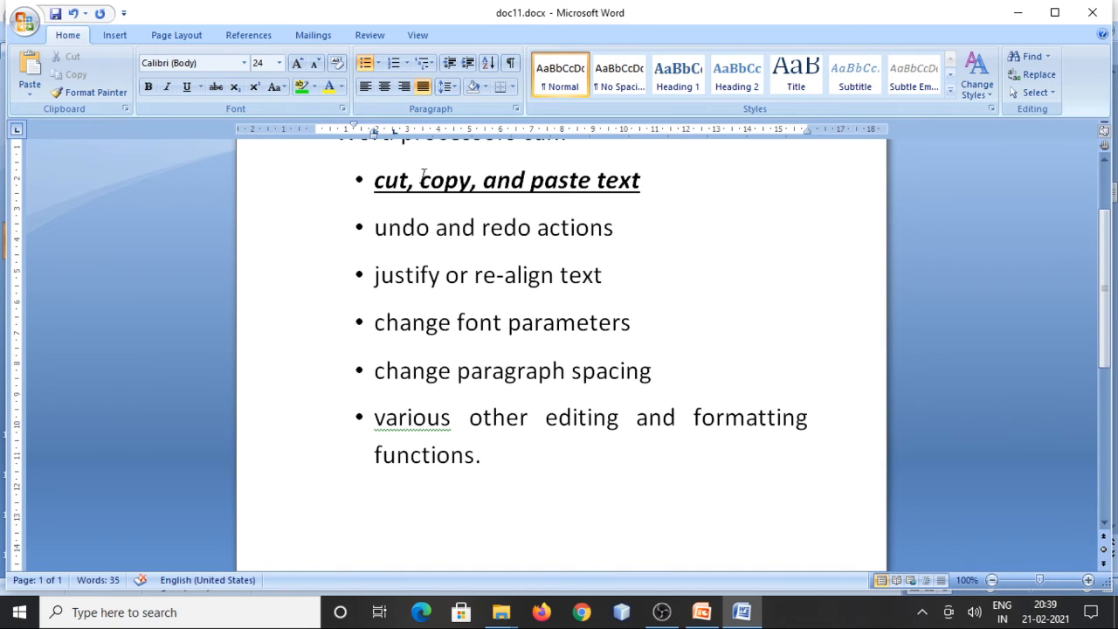
# Set the font of the bulleted list text to Comic Sans MS
pyautogui.click(244, 63)
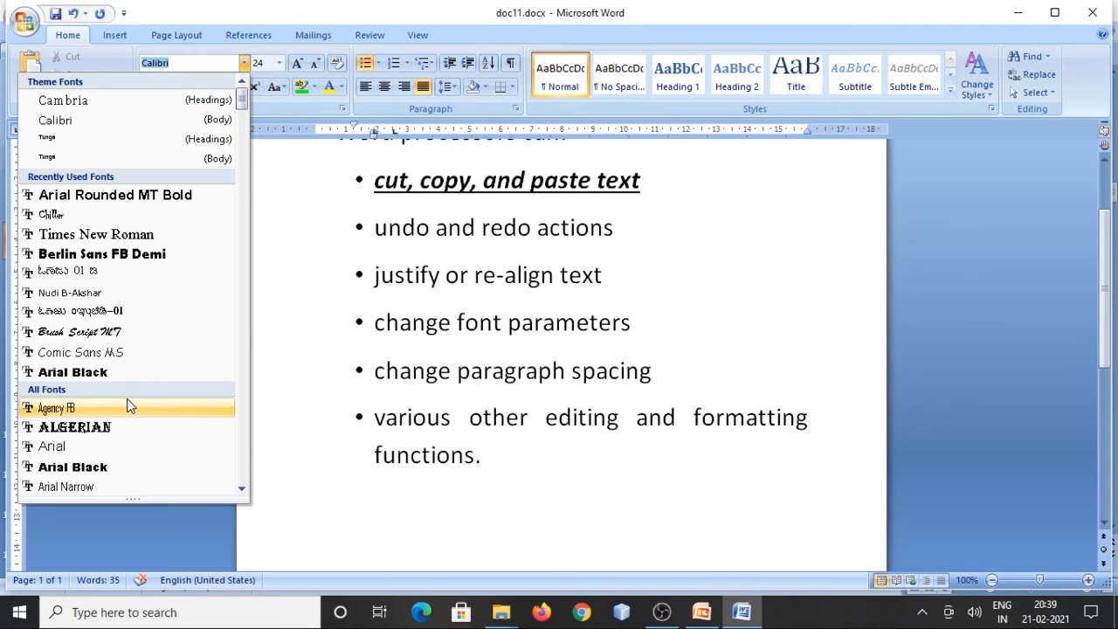
pyautogui.click(53, 447)
pyautogui.moveTo(376, 180); pyautogui.dragTo(462, 479)
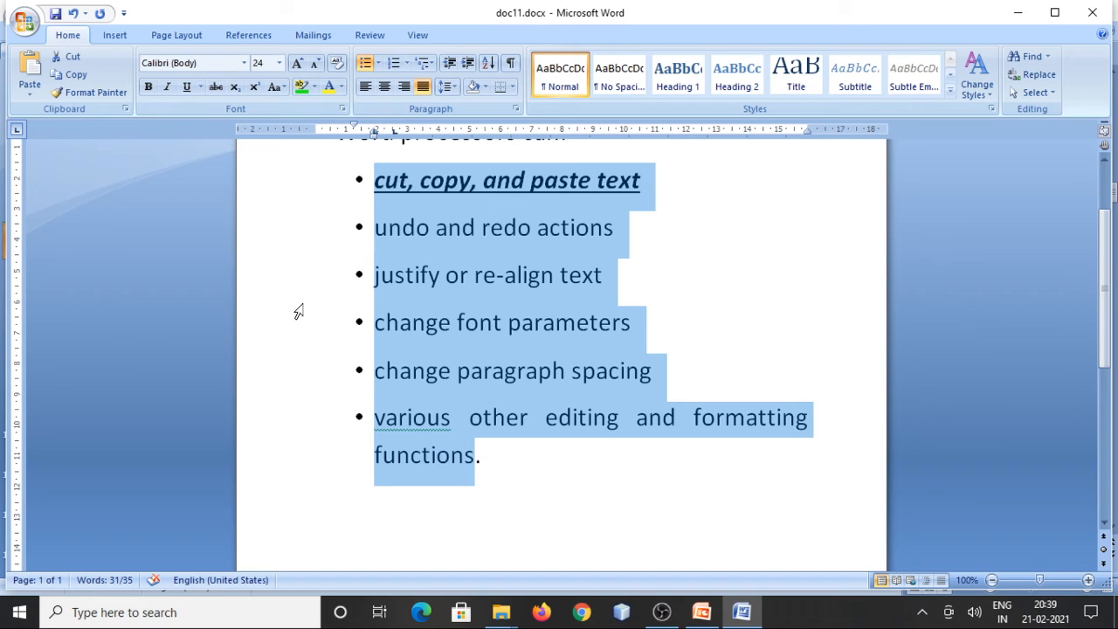
pyautogui.click(244, 63)
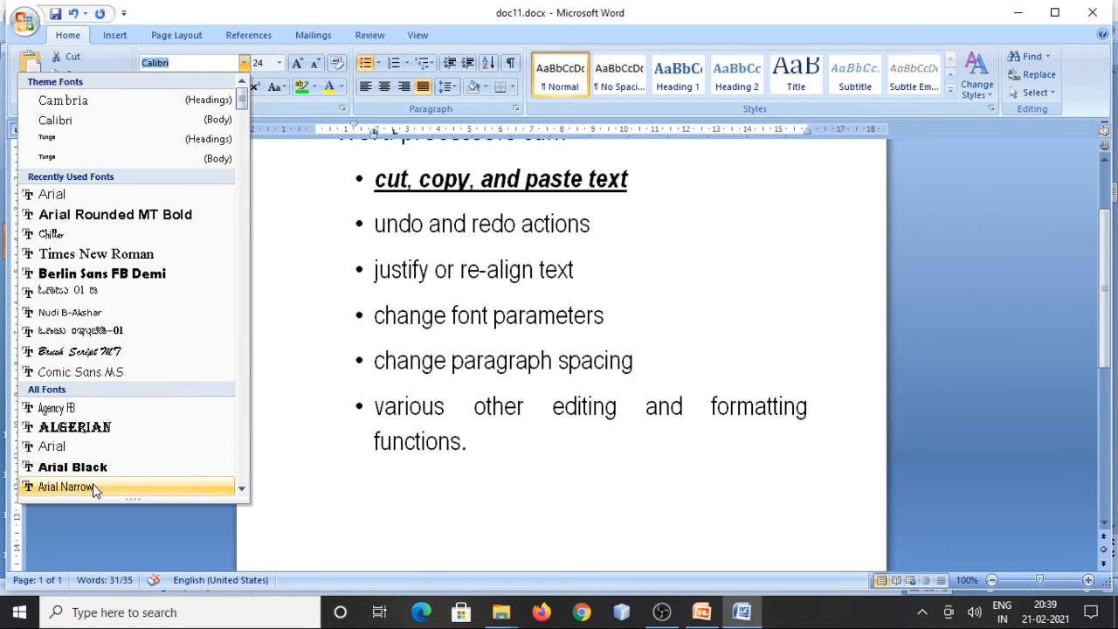
pyautogui.click(90, 373)
pyautogui.click(280, 63)
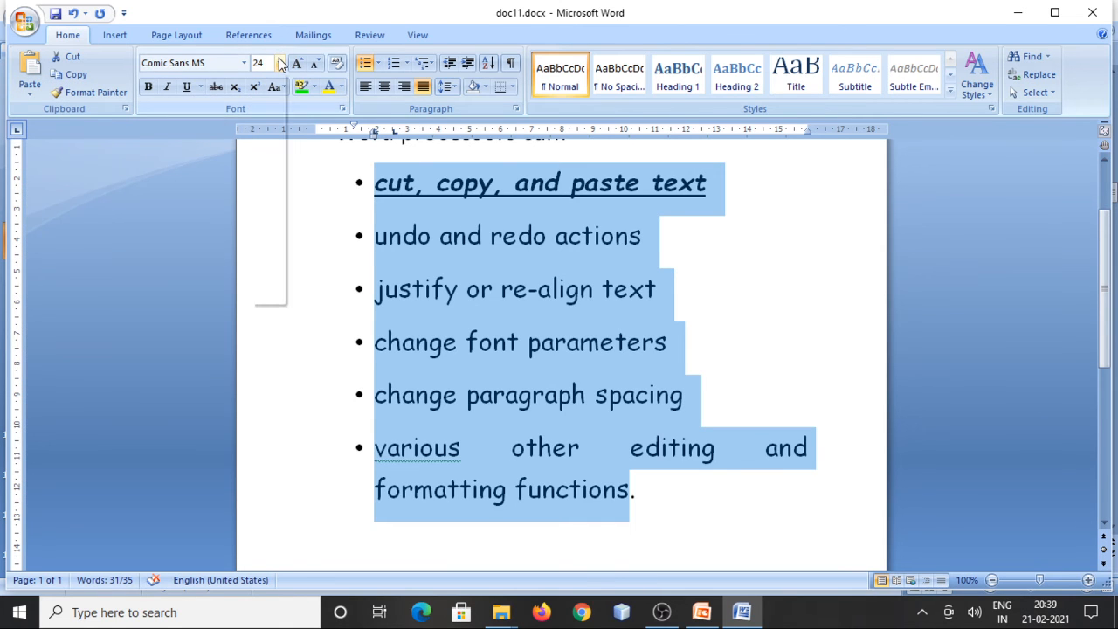
pyautogui.click(340, 250)
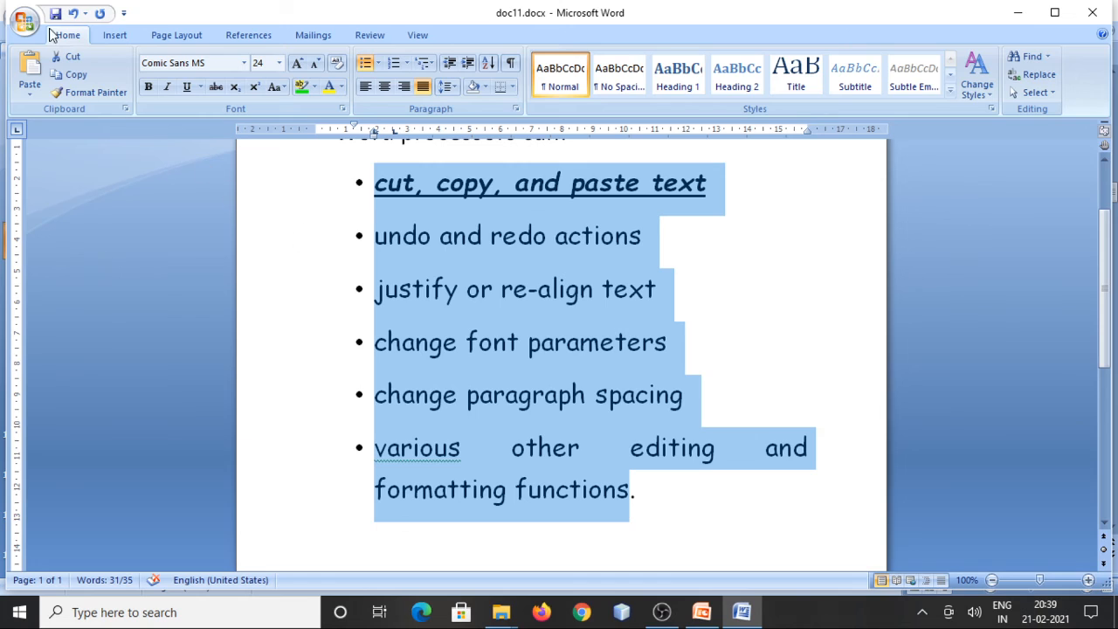
# Copy the selected bullet text, cut it from the document, and paste it back in the same place
pyautogui.click(77, 76)
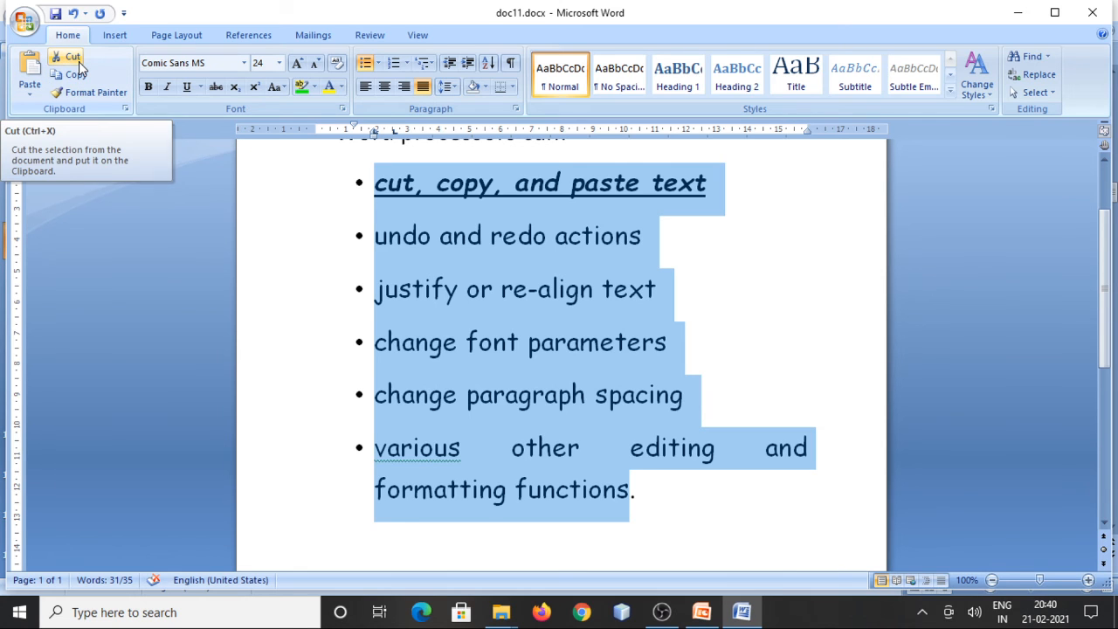
pyautogui.click(79, 63)
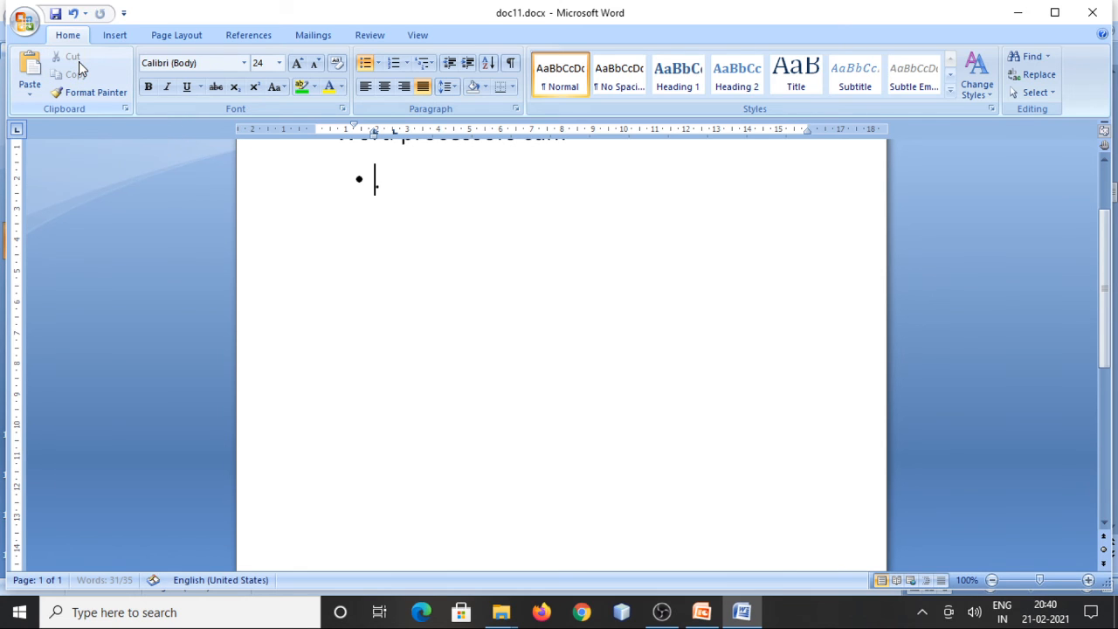
pyautogui.click(35, 77)
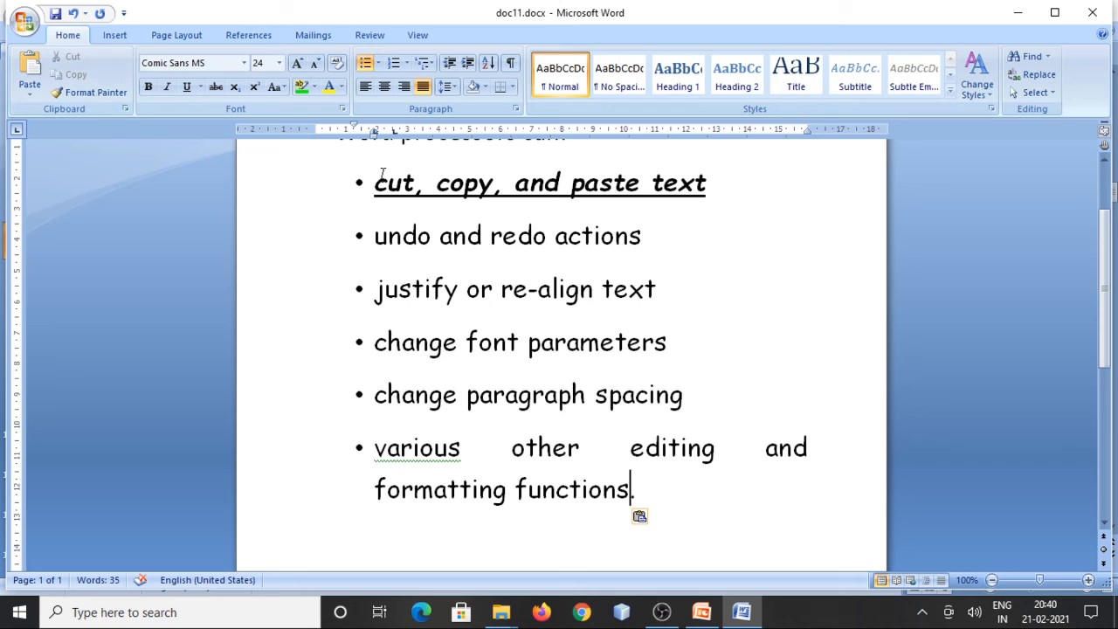
# Select the whole bulleted list through the empty line below it, cut it, and paste it back
pyautogui.moveTo(376, 174); pyautogui.dragTo(561, 547)
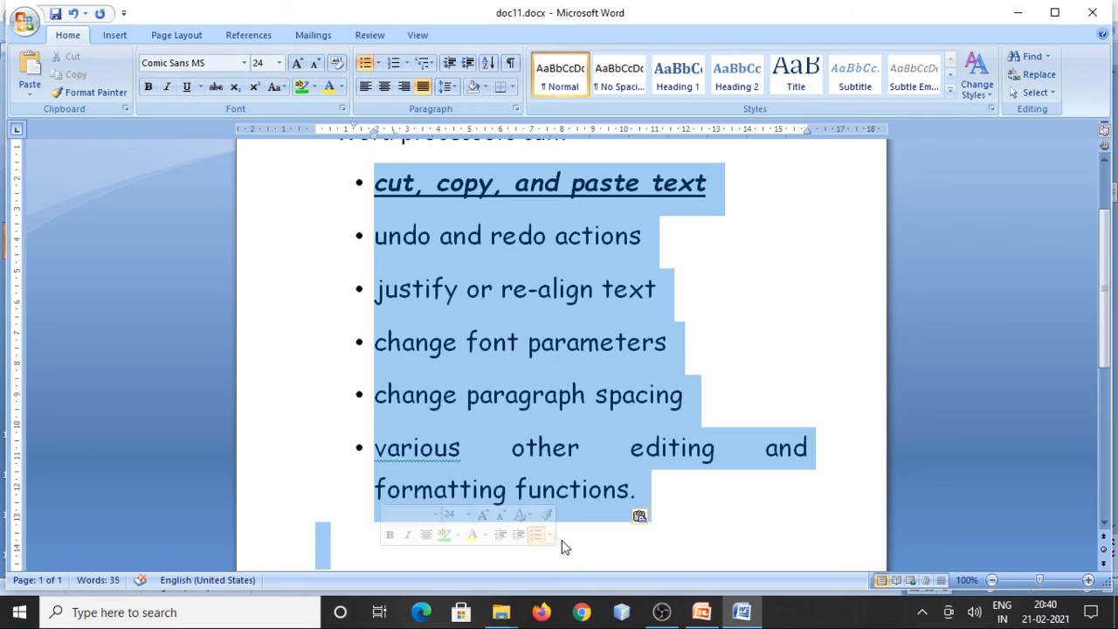
pyautogui.rightClick(475, 274)
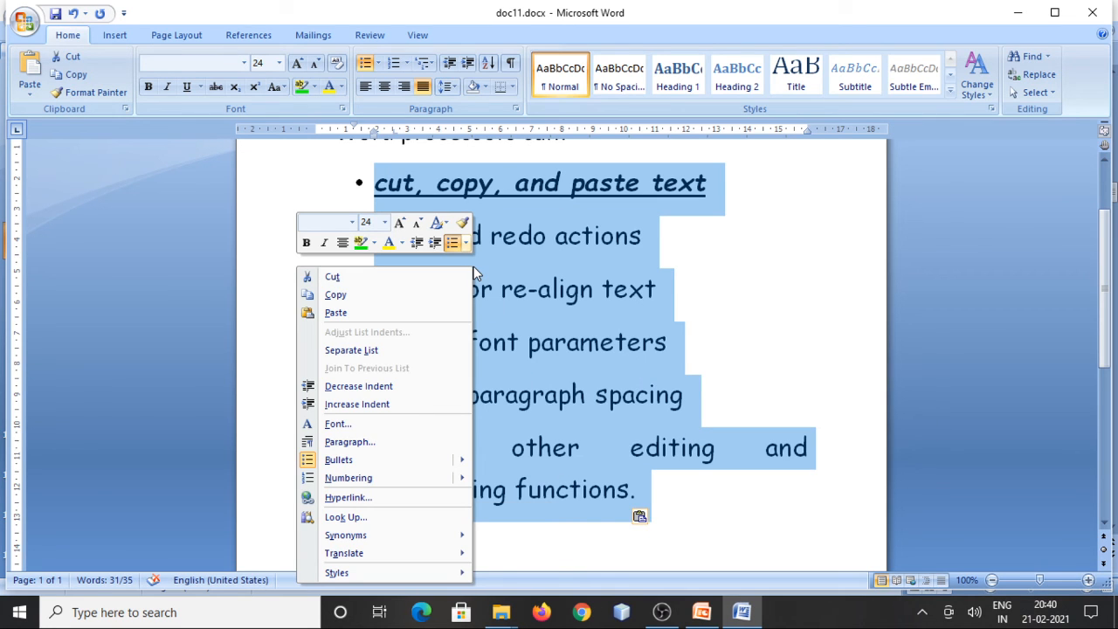
pyautogui.click(345, 279)
pyautogui.rightClick(387, 256)
pyautogui.click(295, 306)
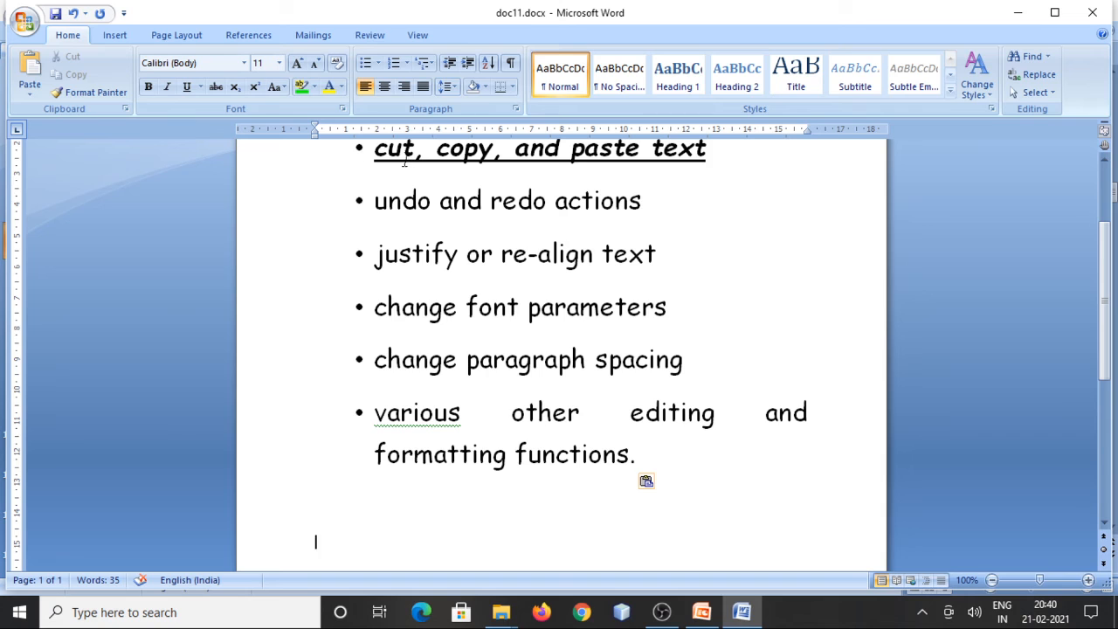
# Delete the whole bulleted list and start a new line with a solid round bullet in its place
pyautogui.moveTo(381, 150); pyautogui.dragTo(605, 509)
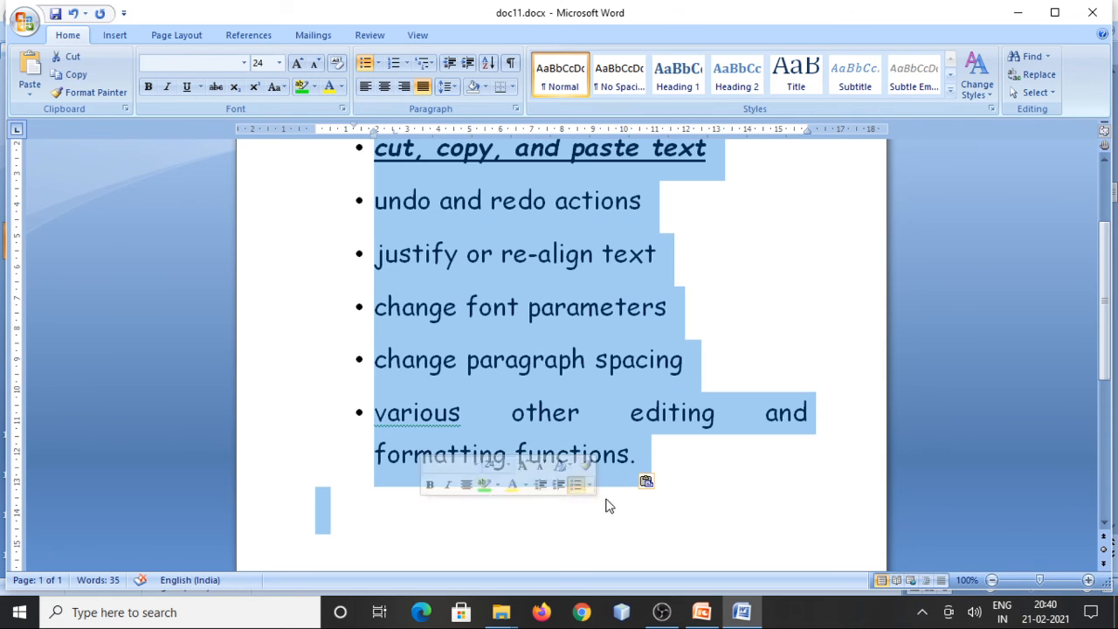
pyautogui.press('Delete')
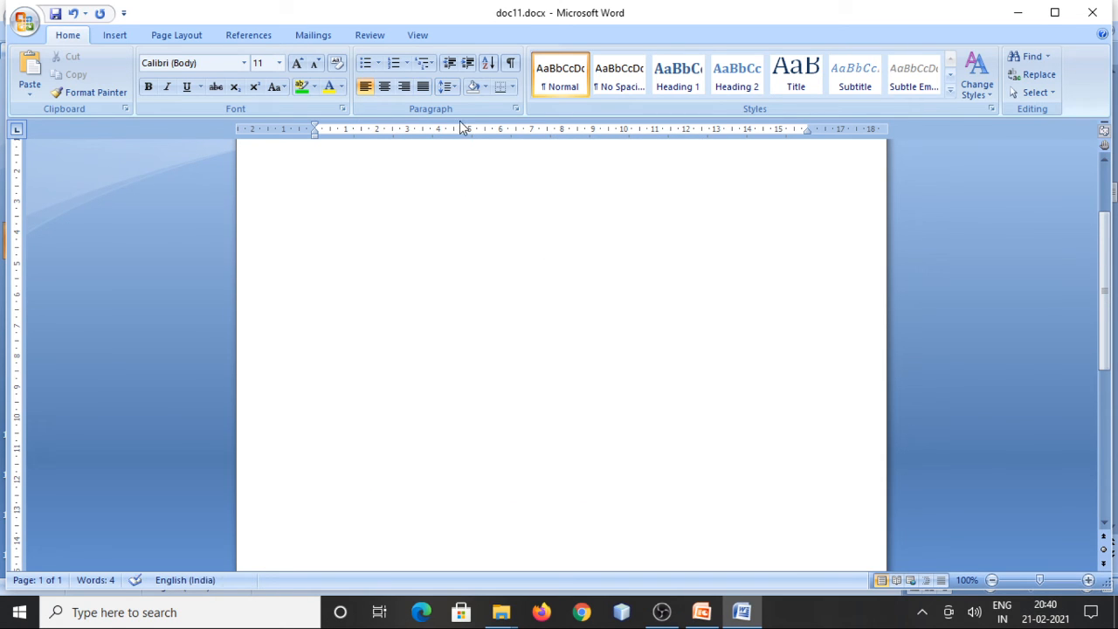
pyautogui.click(377, 63)
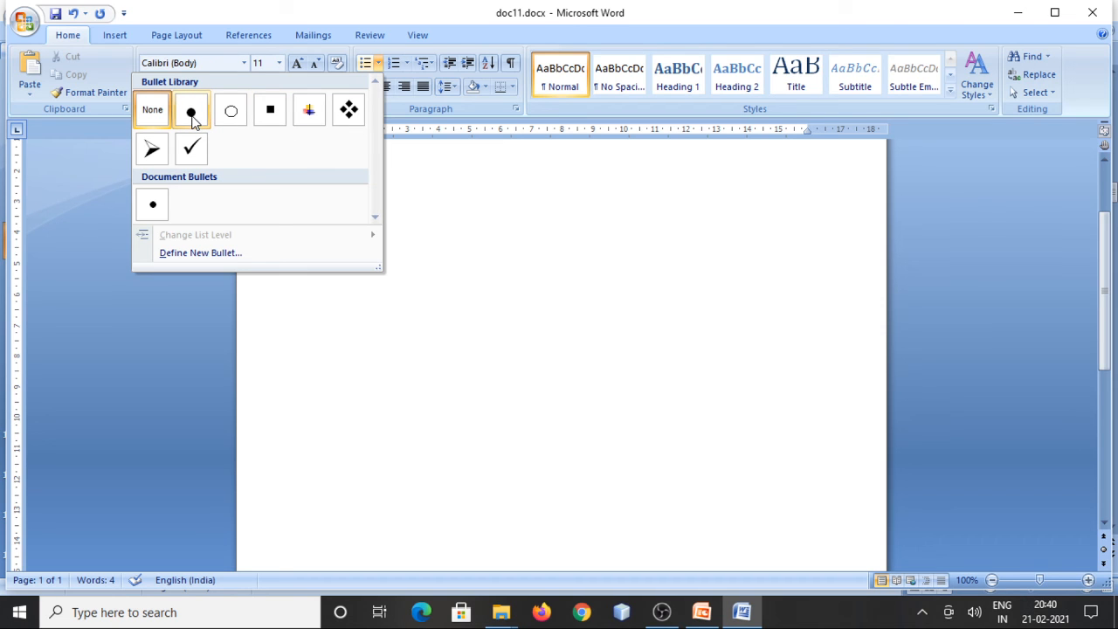
pyautogui.click(192, 113)
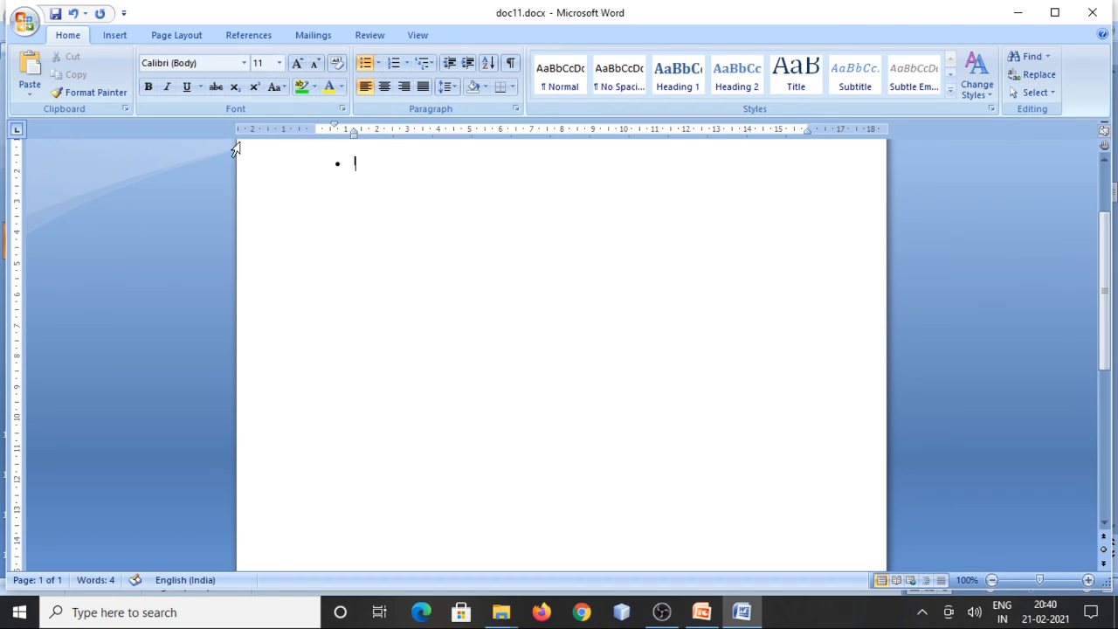
# Try the check-mark bullet style twice, ending the empty bullet line each time
pyautogui.click(379, 69)
pyautogui.click(203, 212)
pyautogui.press('Return')
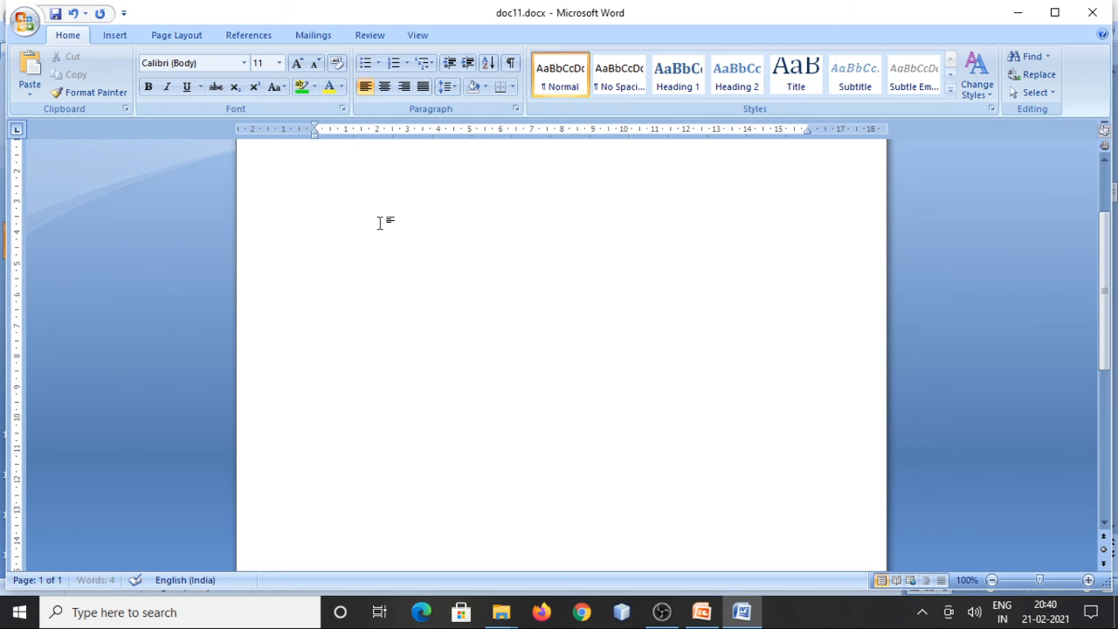
pyautogui.click(377, 63)
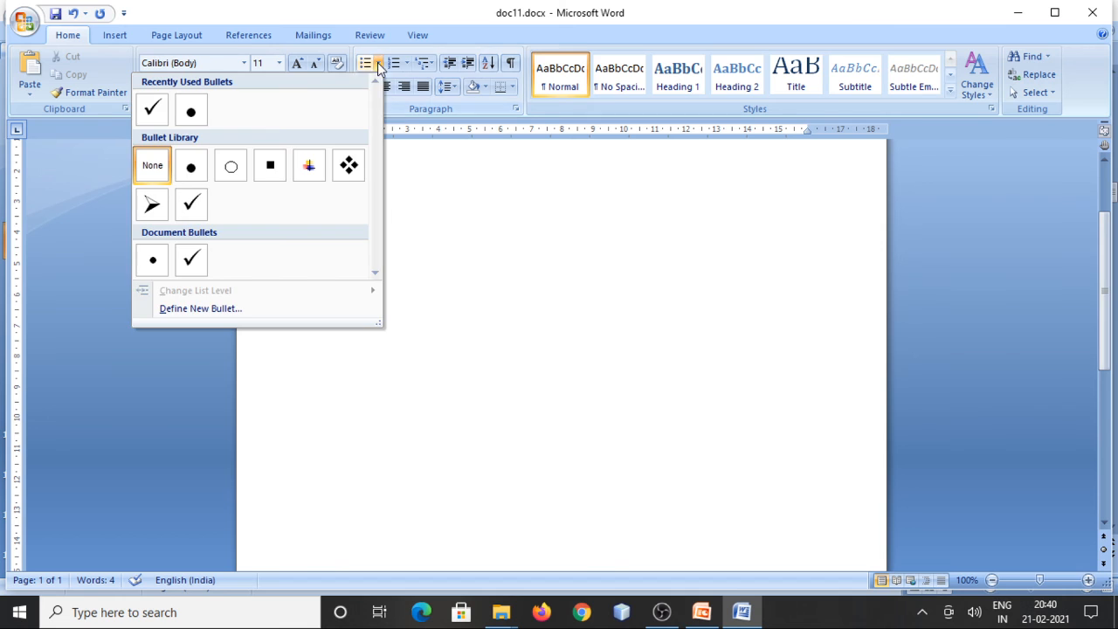
pyautogui.click(196, 207)
pyautogui.press('Return')
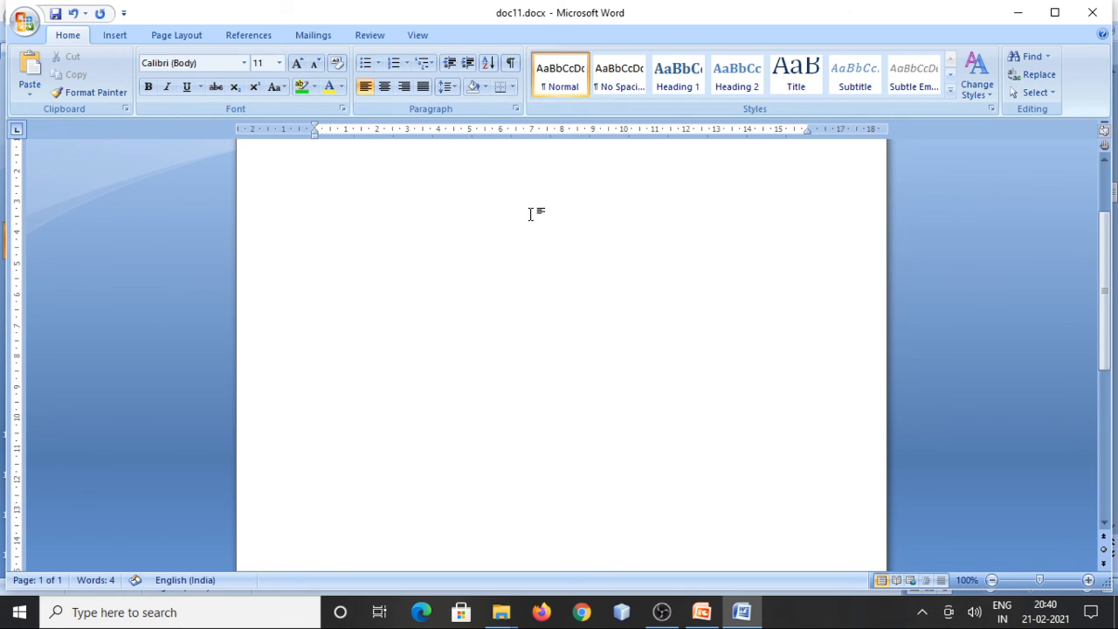
# Create a solid round bullet list with the entries Hh, Gg and Hhh, and convert it to a numbered list
pyautogui.click(379, 64)
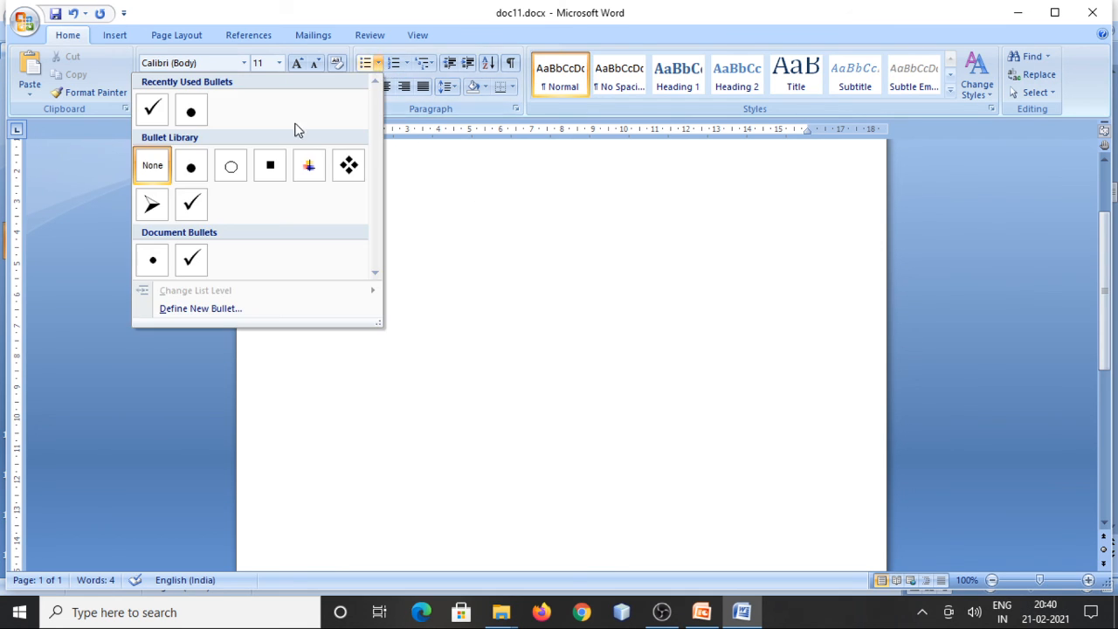
pyautogui.click(193, 167)
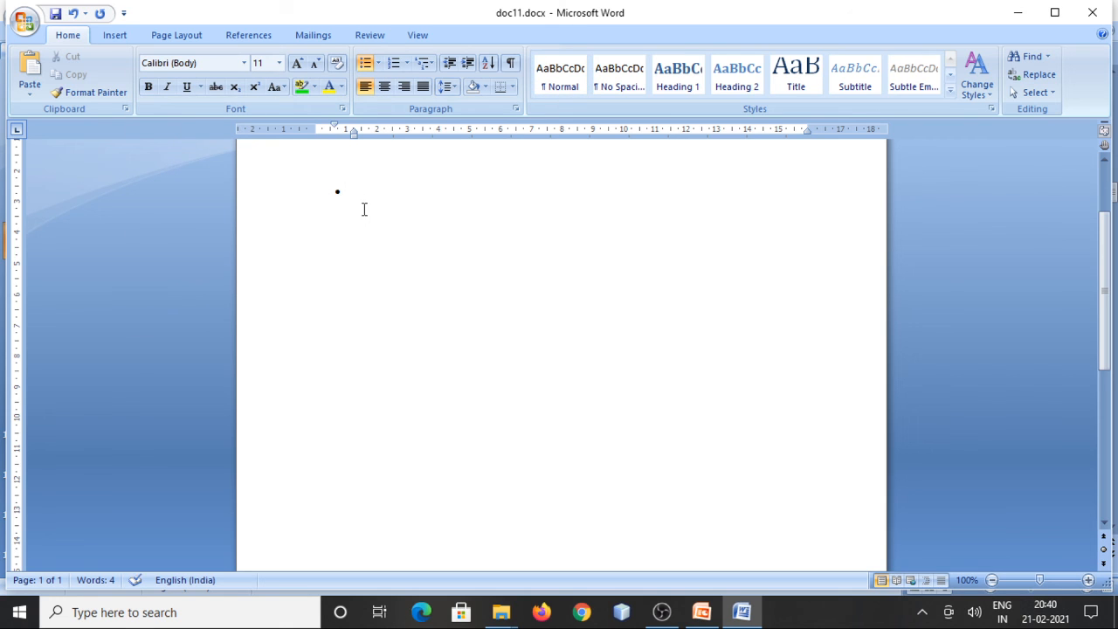
pyautogui.write('Hh')
pyautogui.press('Return')
pyautogui.write('gg')
pyautogui.press('Return')
pyautogui.write('hhh')
pyautogui.press('Return')
pyautogui.click(378, 64)
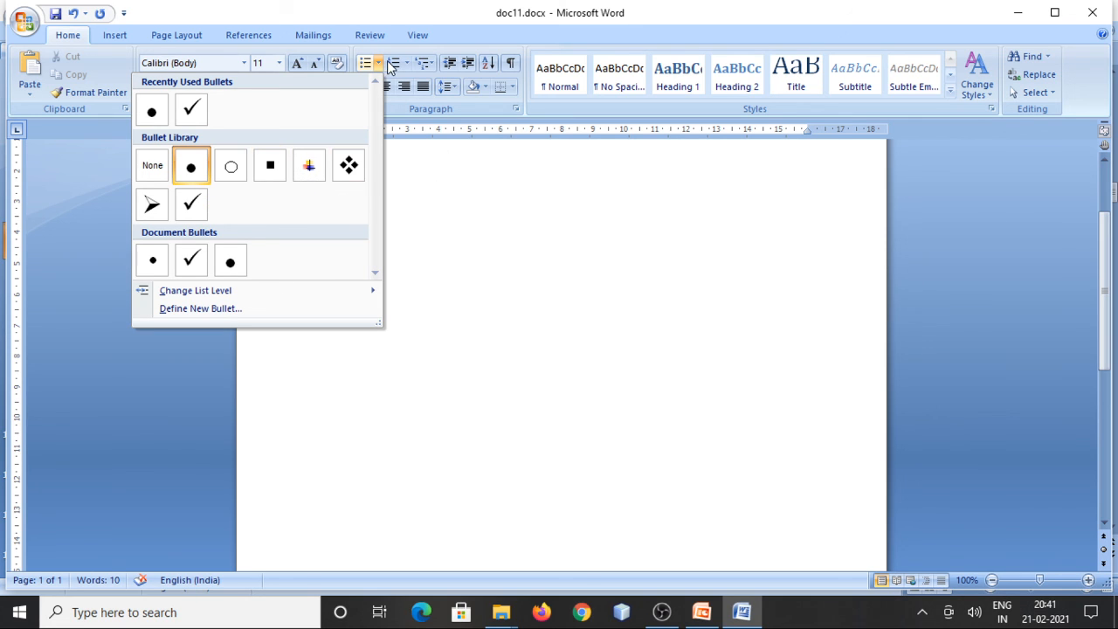
pyautogui.click(390, 66)
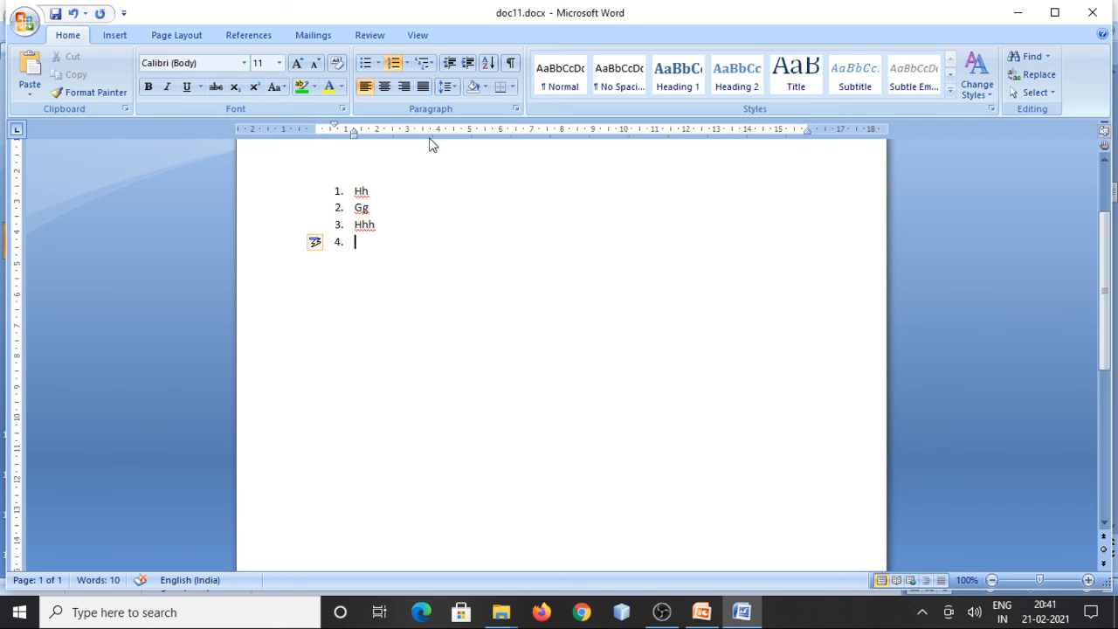
# Examine the multilevel list styles for the selected numbered list and the document's file commands, without applying any
pyautogui.click(424, 68)
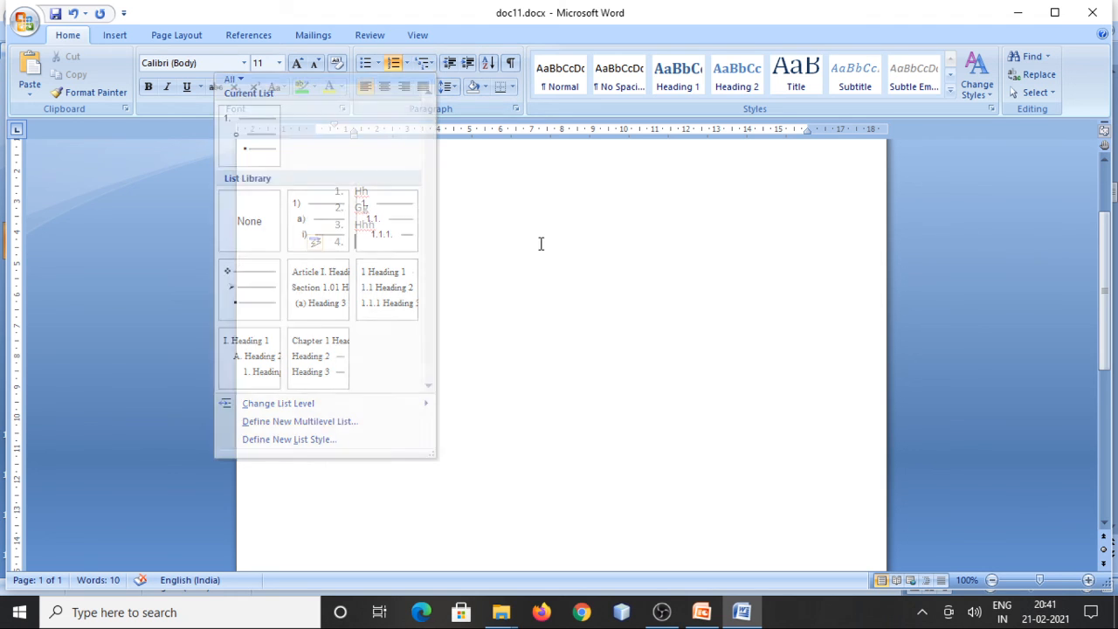
pyautogui.moveTo(327, 191); pyautogui.dragTo(379, 257)
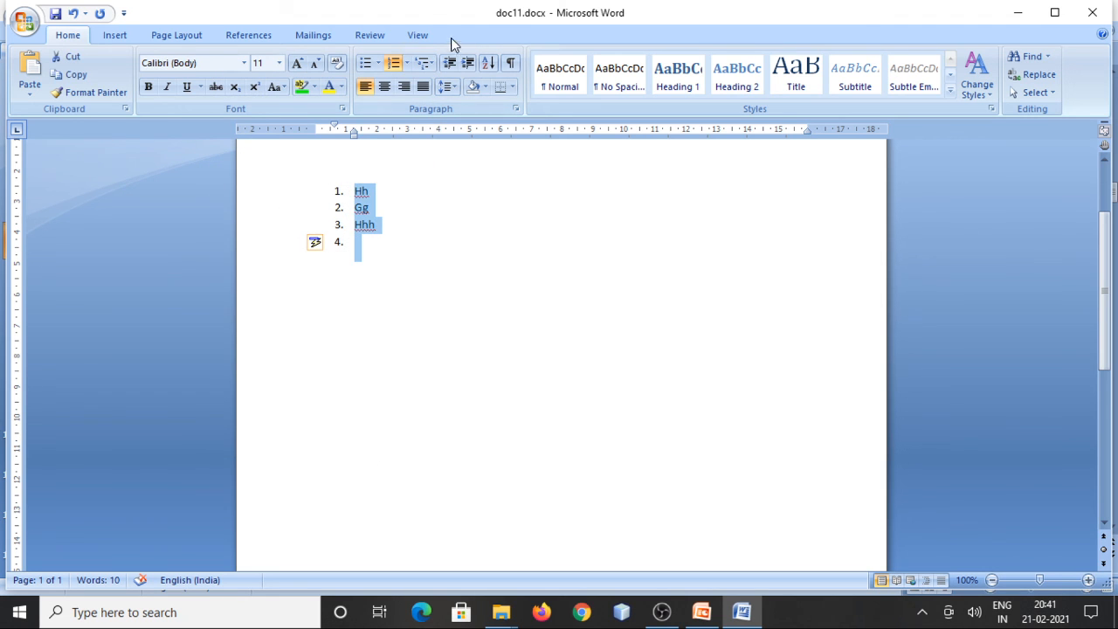
pyautogui.click(423, 63)
pyautogui.moveTo(402, 203)
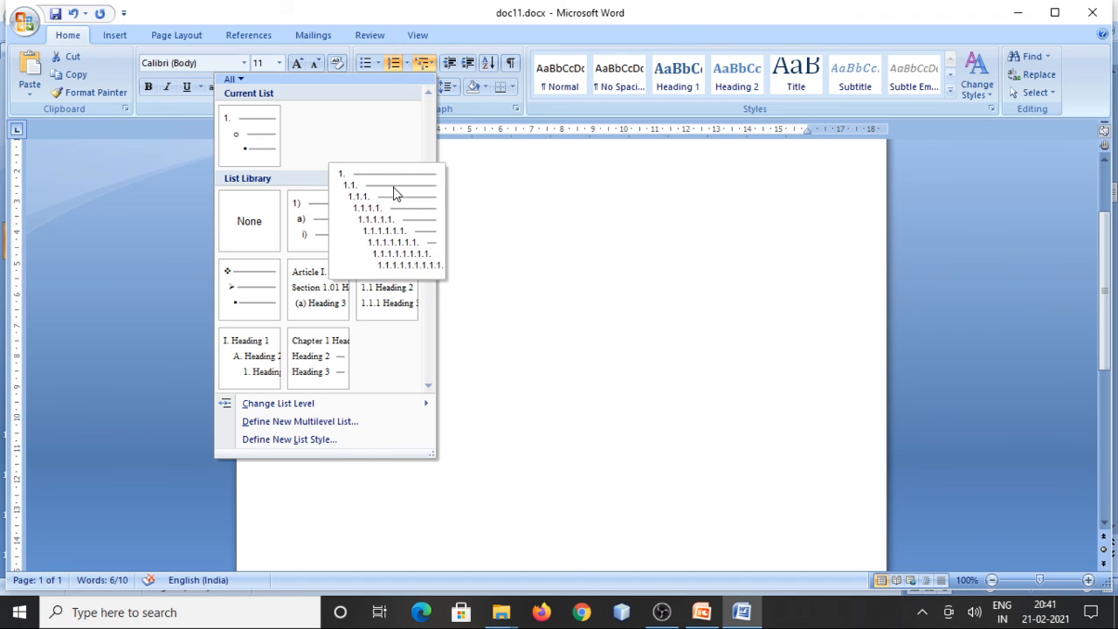
pyautogui.click(567, 207)
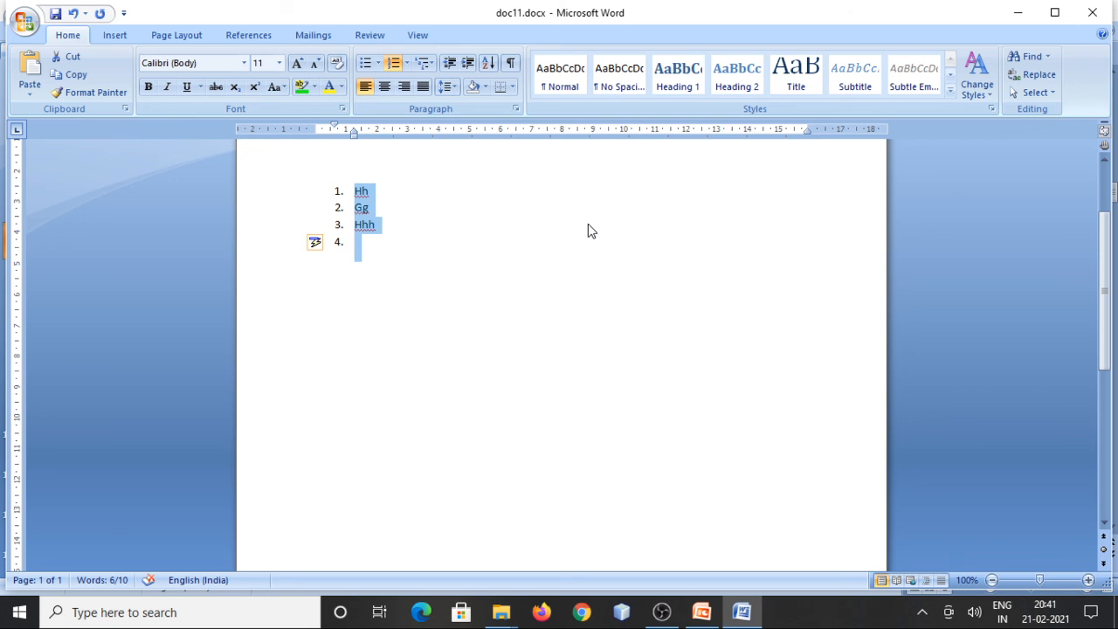
pyautogui.click(24, 24)
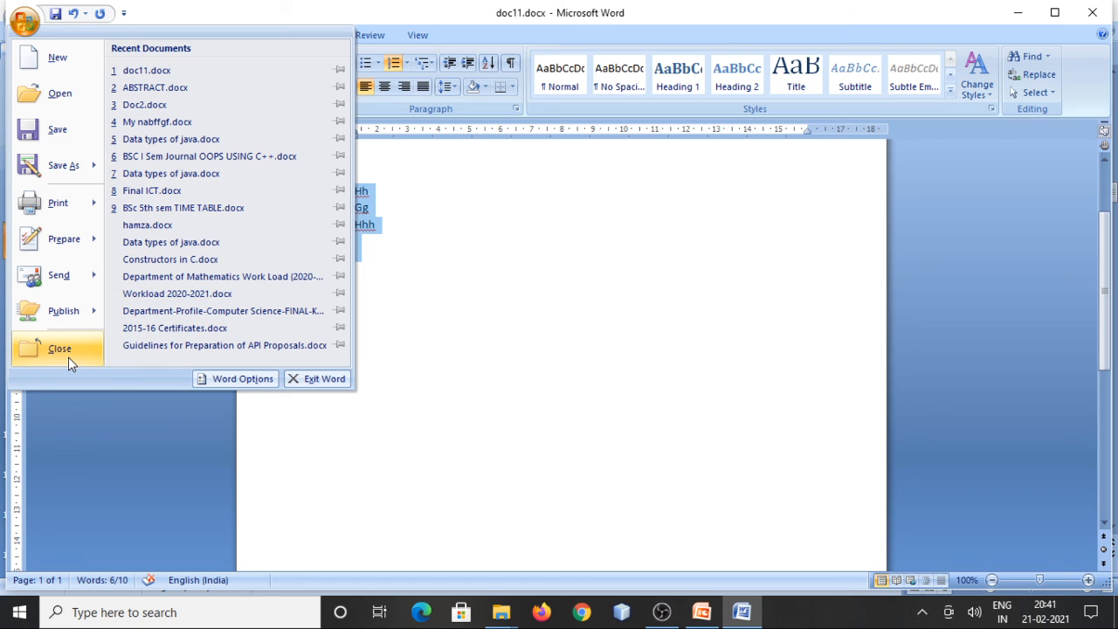
pyautogui.click(749, 311)
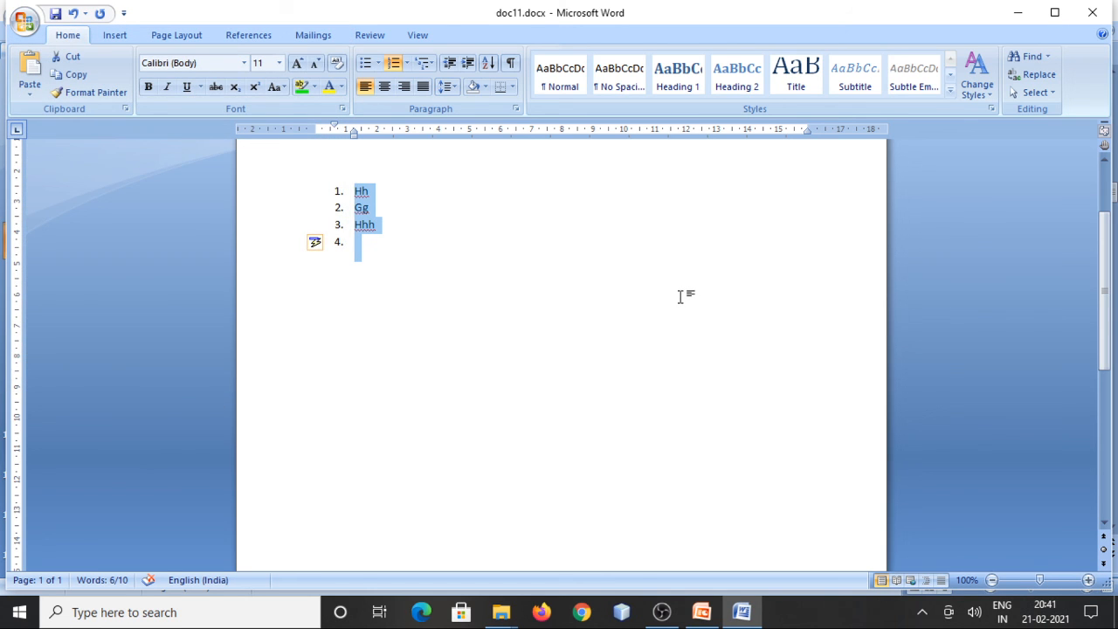